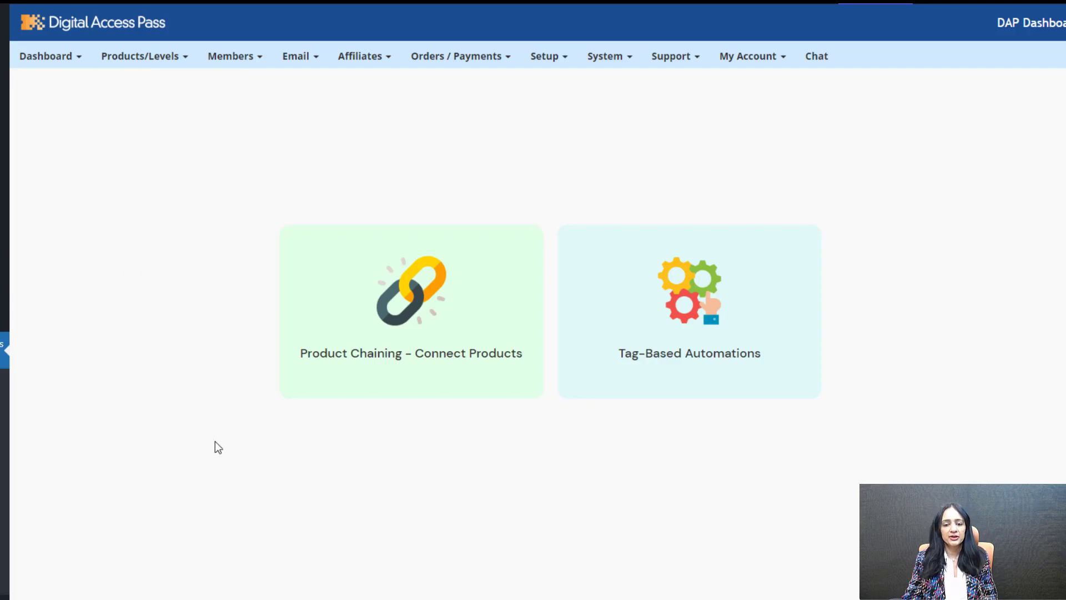
# Step: Start a new product chaining rule that applies when a user is added to Annual Plan
pyautogui.click(416, 344)
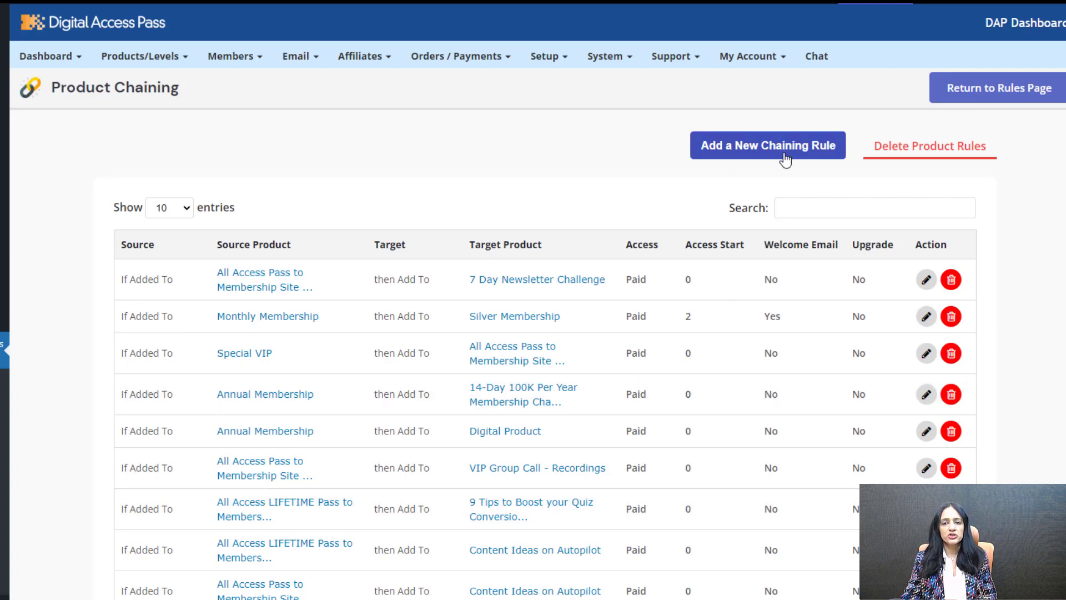
pyautogui.click(785, 160)
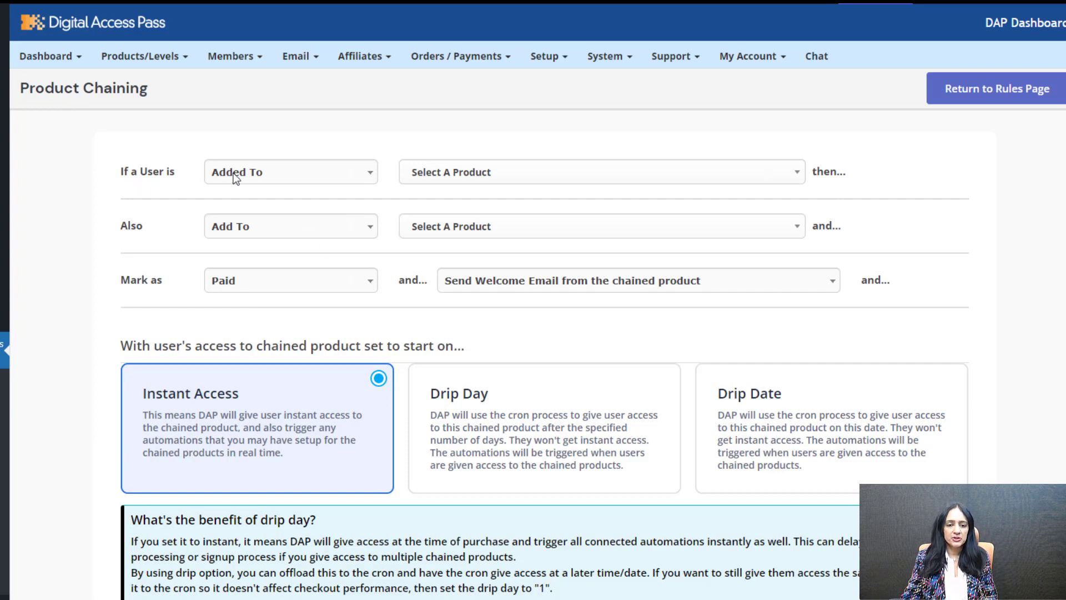
pyautogui.click(254, 174)
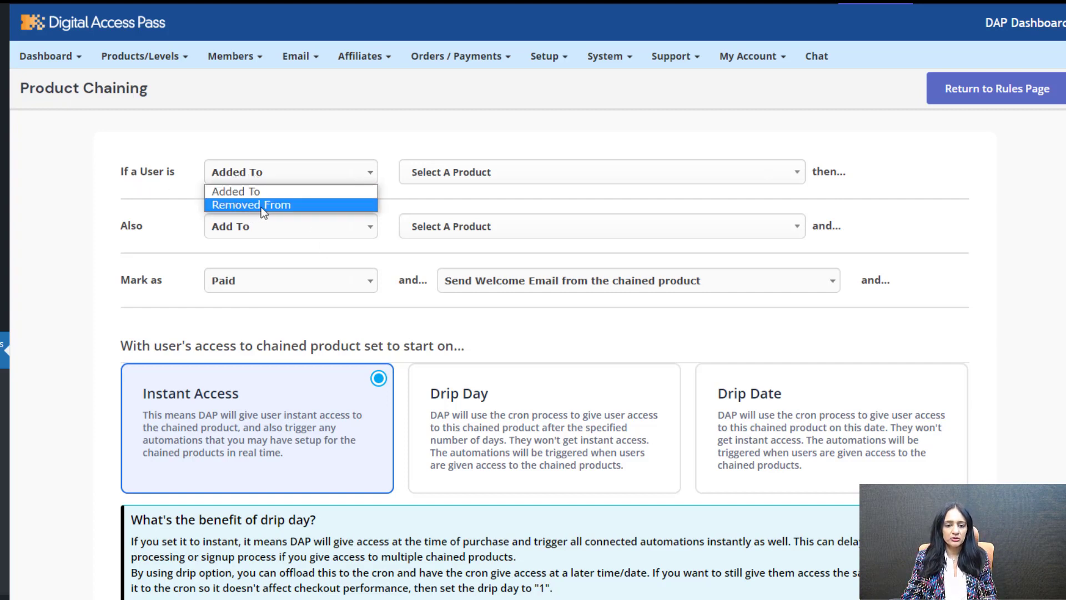
pyautogui.click(298, 141)
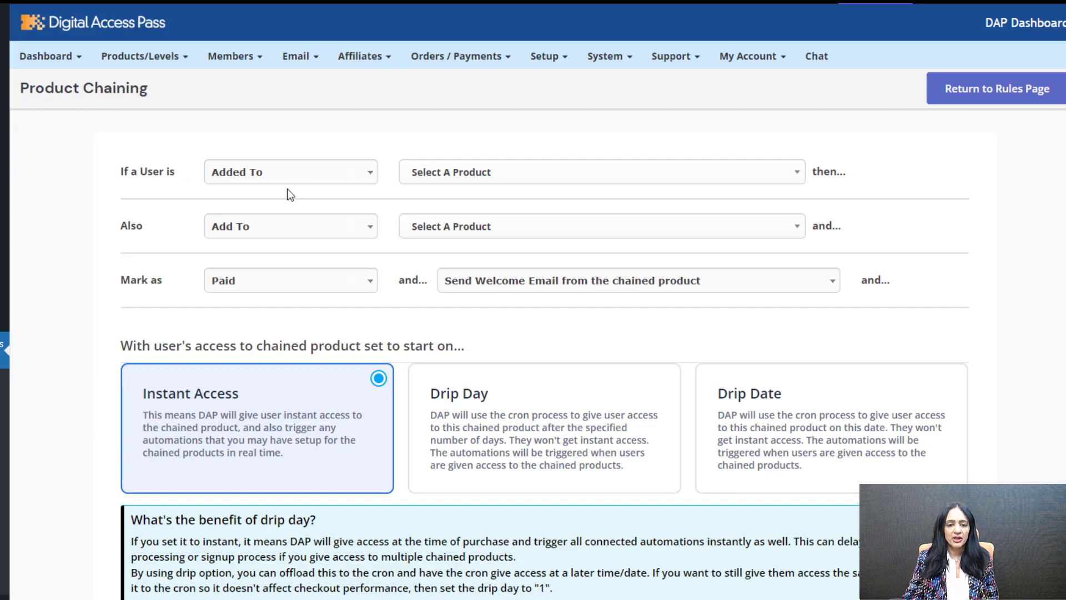
pyautogui.click(458, 169)
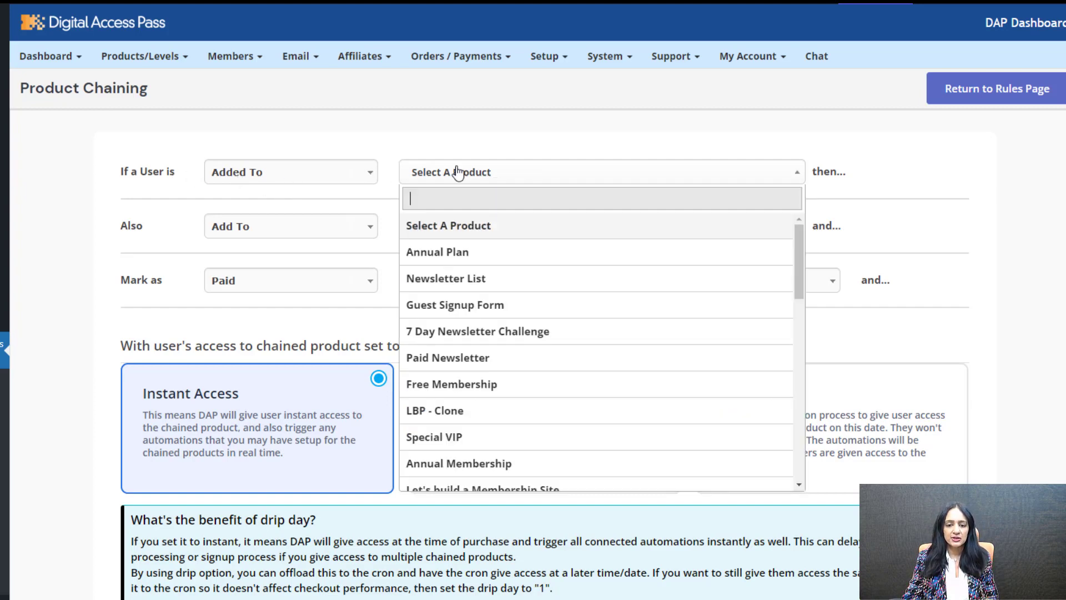
pyautogui.click(465, 253)
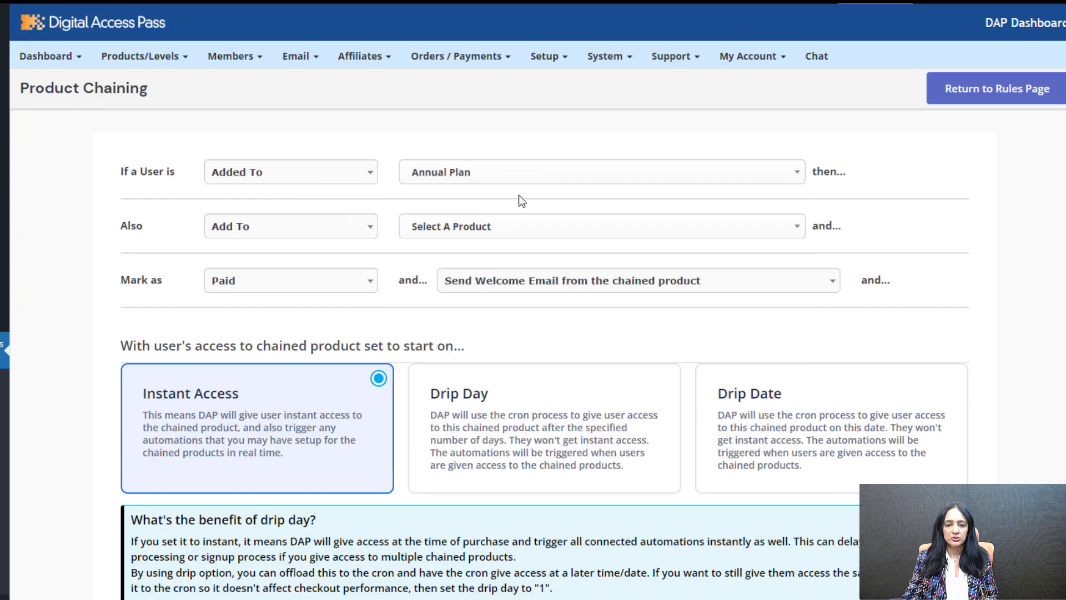
# Step: Set the rule to also add the user to 7 Day Newsletter Challenge without sending the chained product's welcome email
pyautogui.click(233, 236)
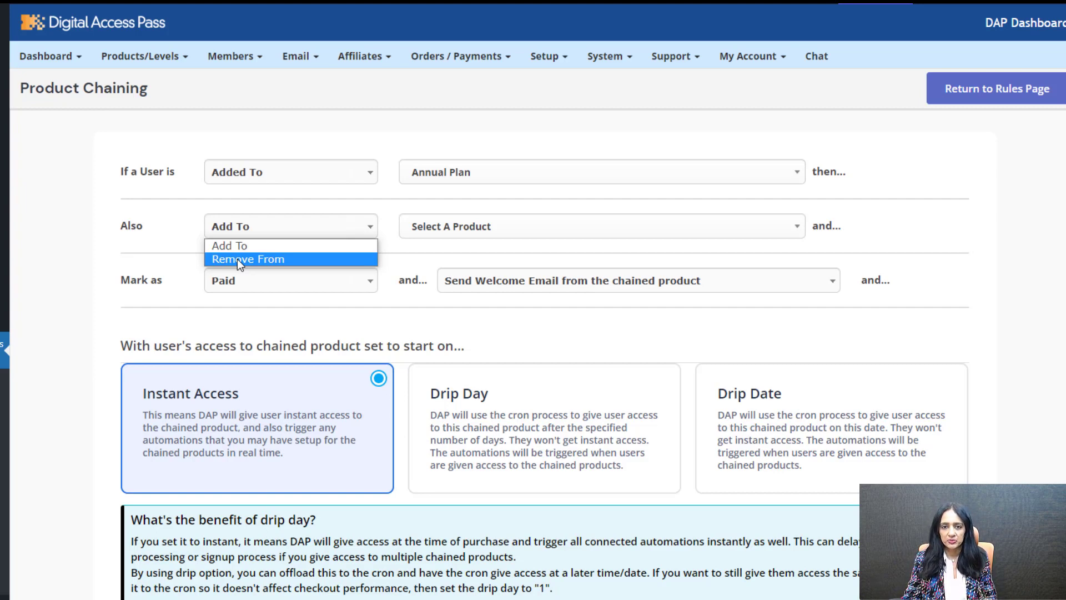
pyautogui.click(105, 195)
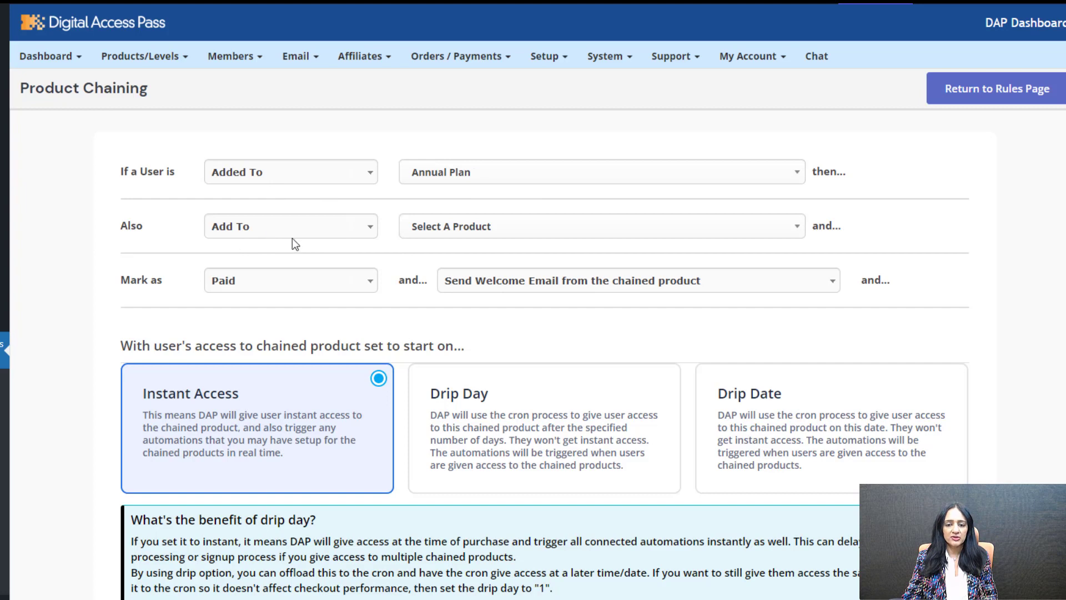
pyautogui.click(423, 227)
pyautogui.click(461, 386)
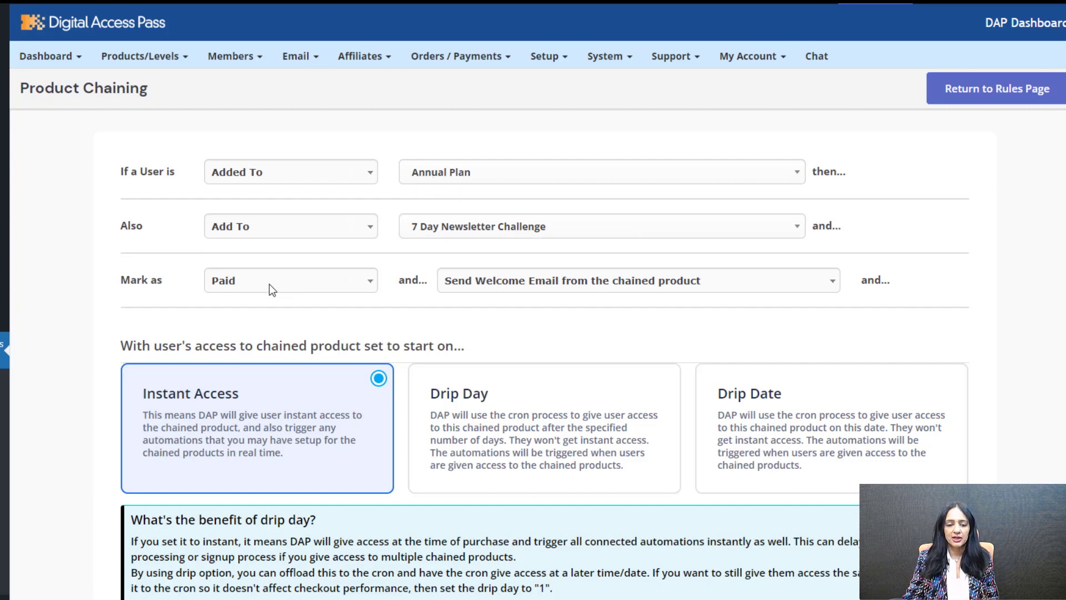
pyautogui.click(494, 283)
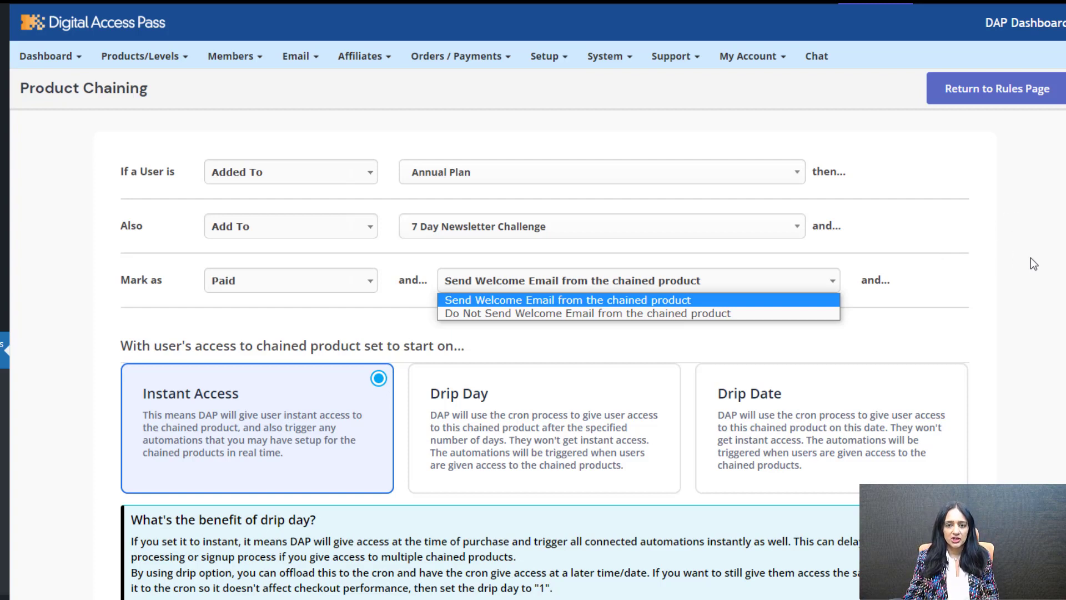
pyautogui.click(531, 314)
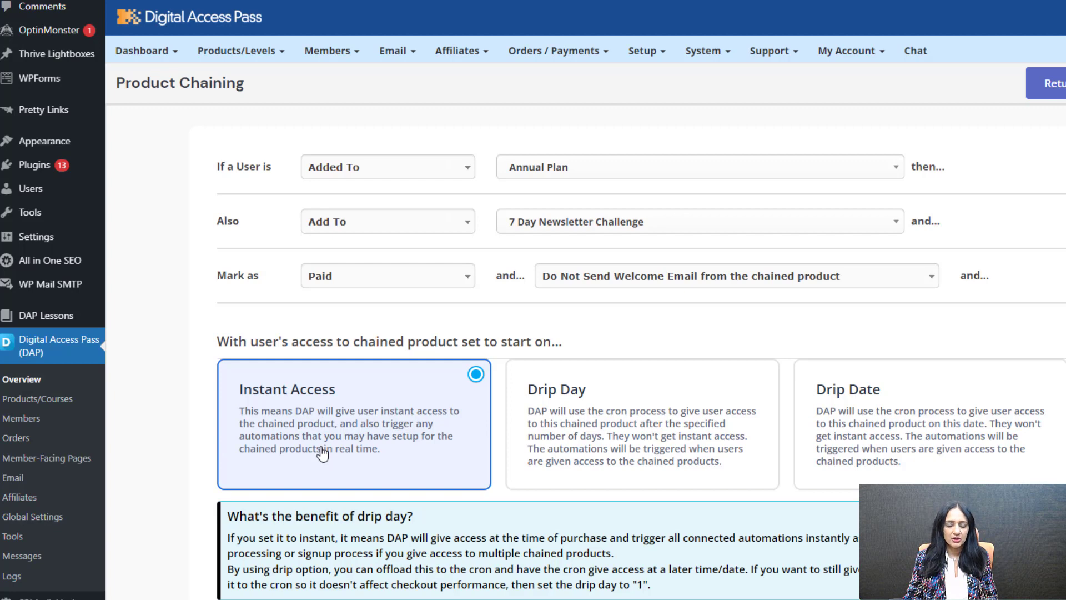
# Step: Set the chained product's access to start on drip day 14 and send its welcome email
pyautogui.click(587, 431)
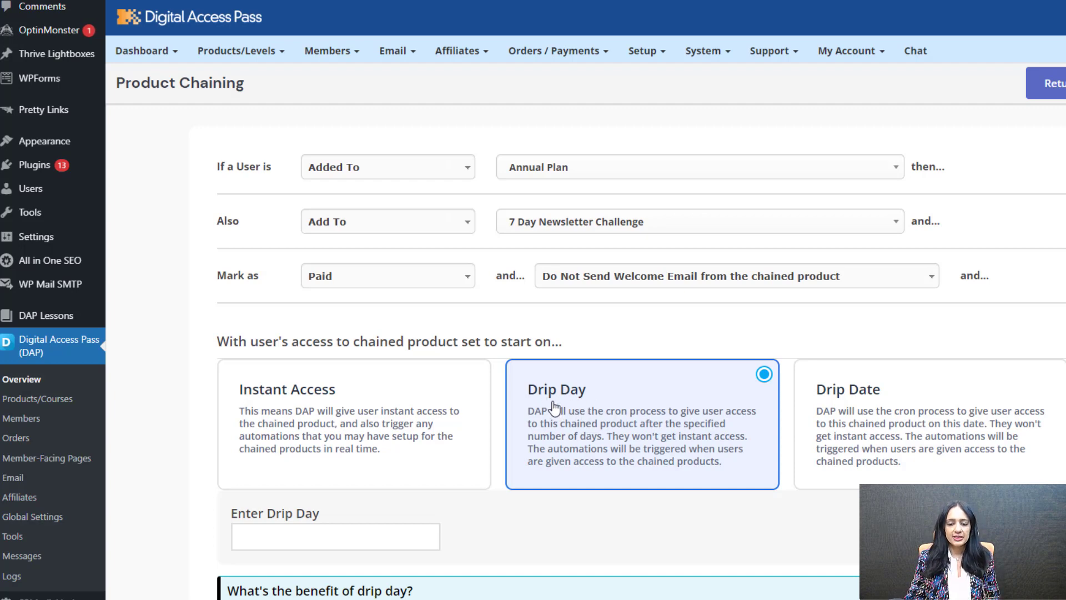
pyautogui.click(297, 533)
pyautogui.write('14')
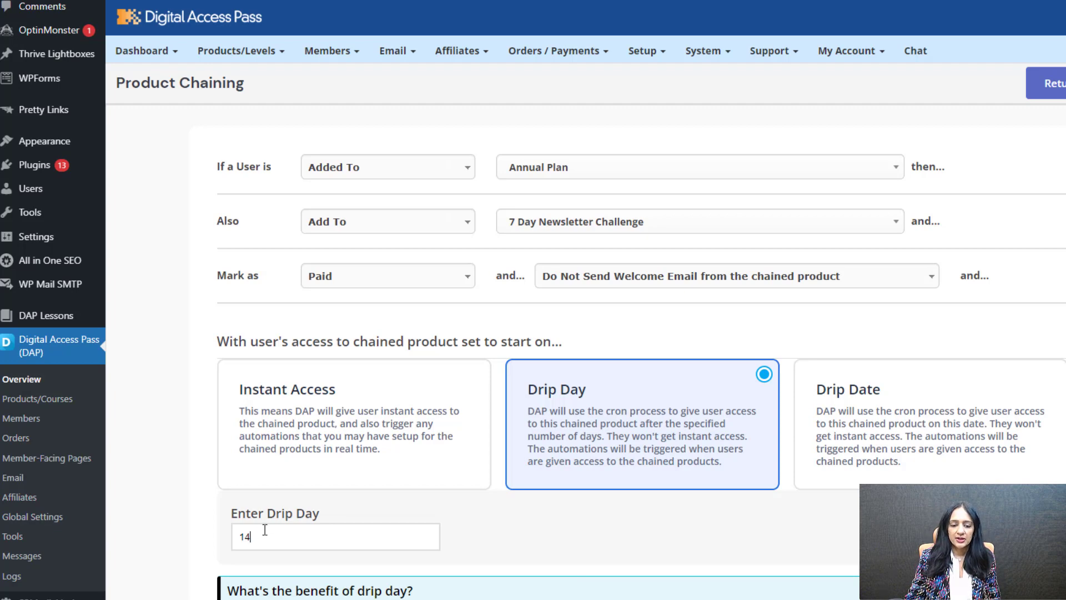
pyautogui.click(611, 281)
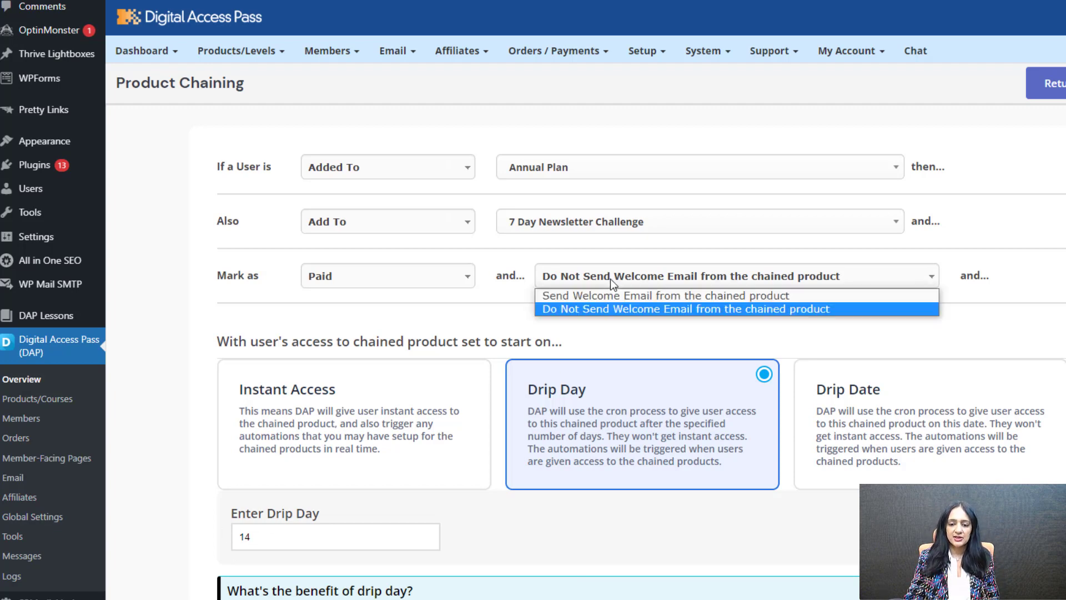
pyautogui.click(614, 296)
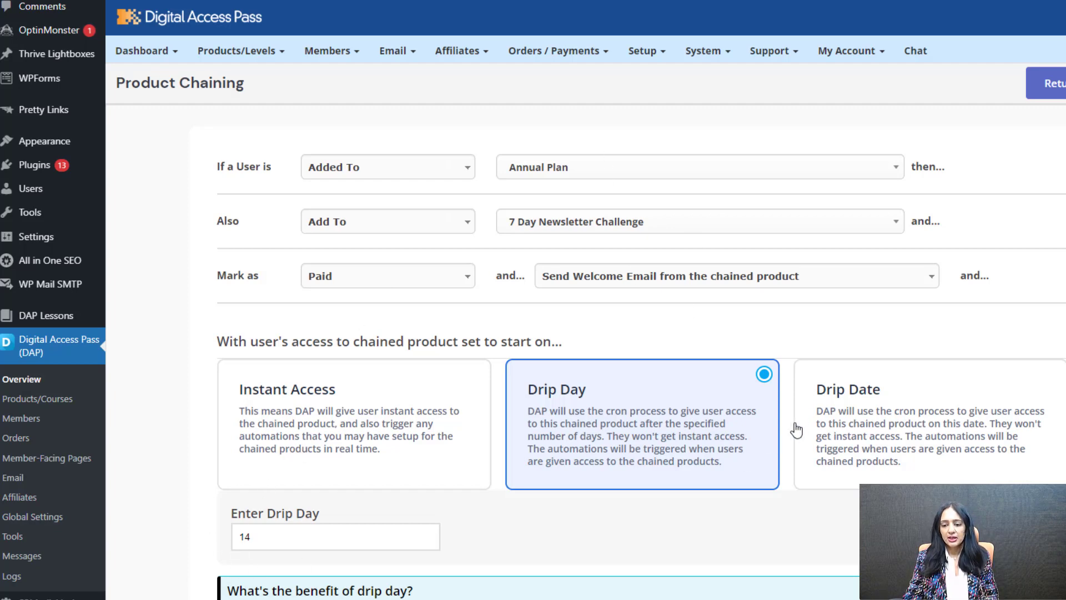
# Step: Set the chained product's access to start on drip date 2023-03-31 and turn off its welcome email
pyautogui.click(838, 426)
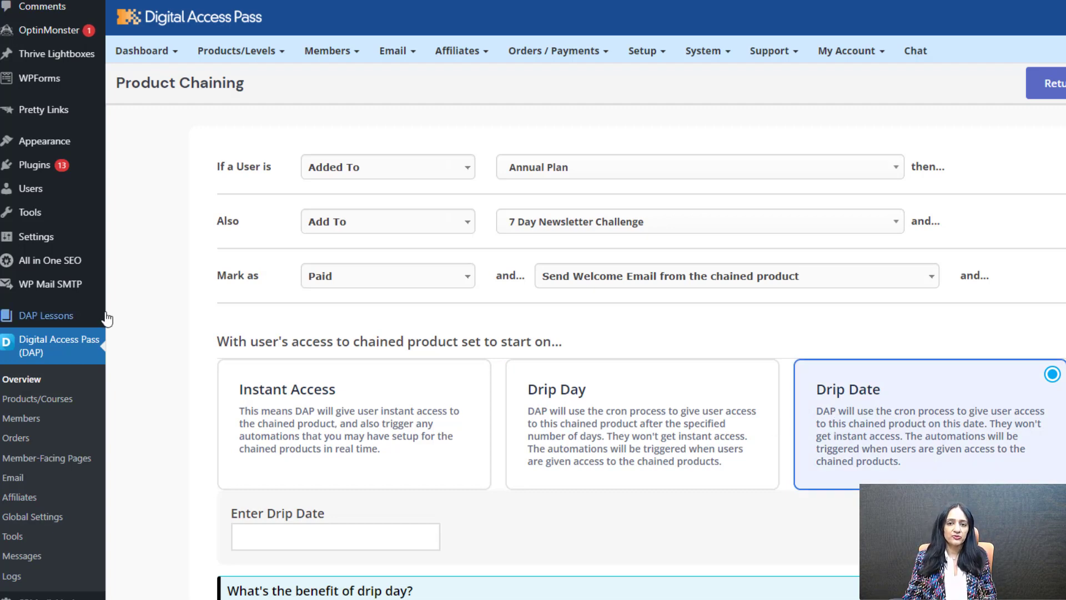
pyautogui.click(257, 532)
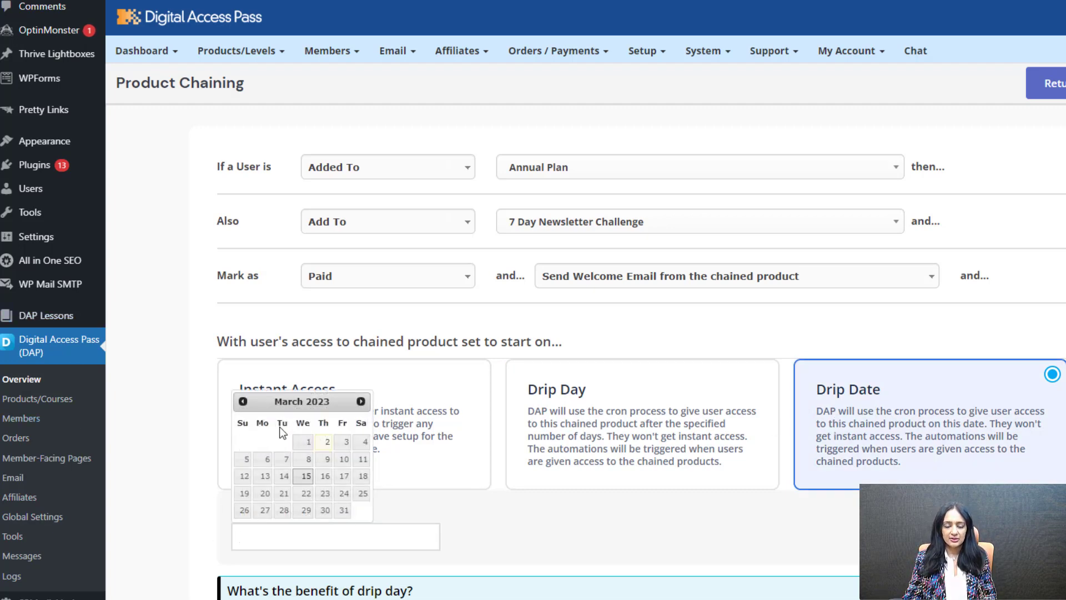
pyautogui.click(344, 510)
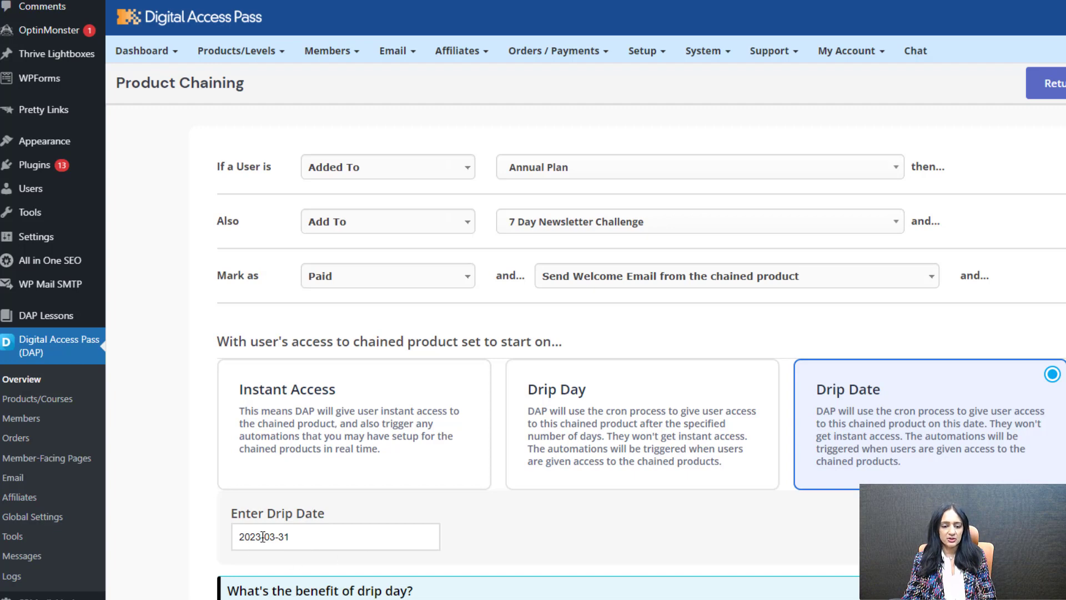
pyautogui.click(691, 275)
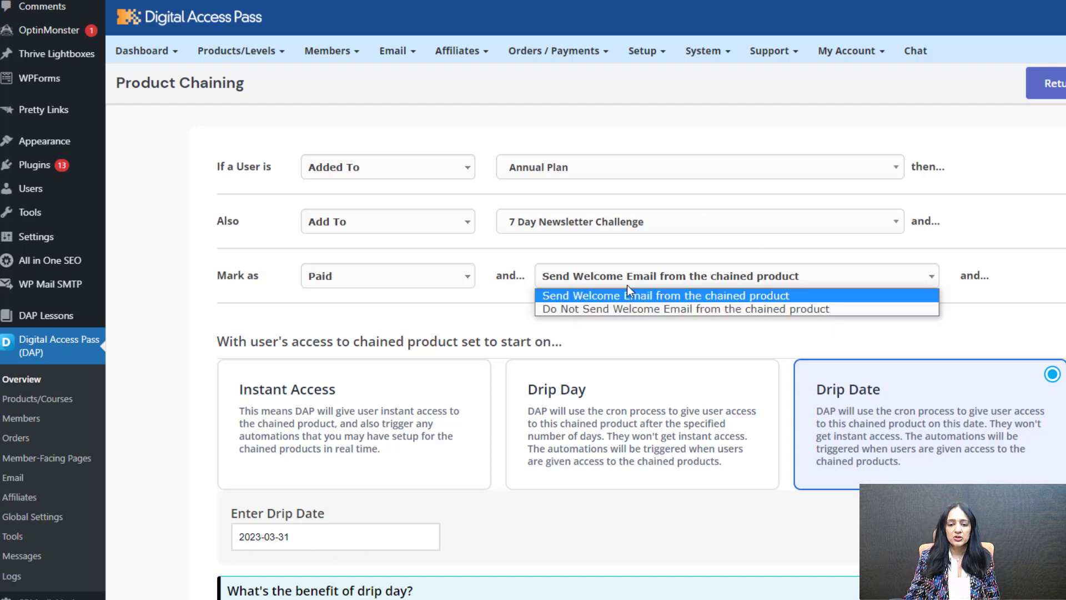
pyautogui.click(602, 306)
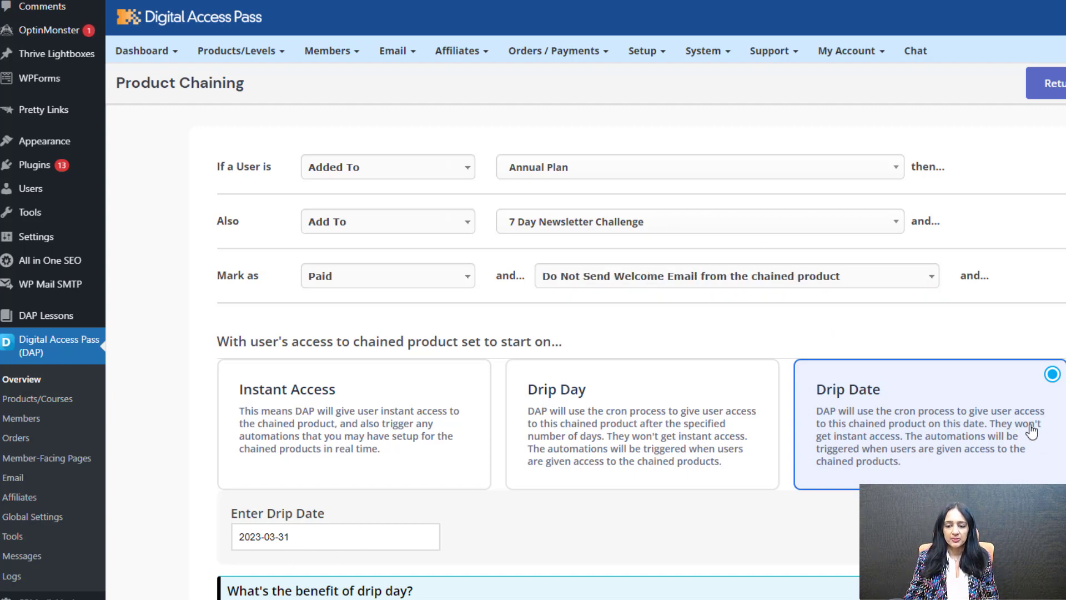
# Step: Switch the access start back to Drip Day and set the drip day to 1
pyautogui.click(324, 409)
pyautogui.click(576, 405)
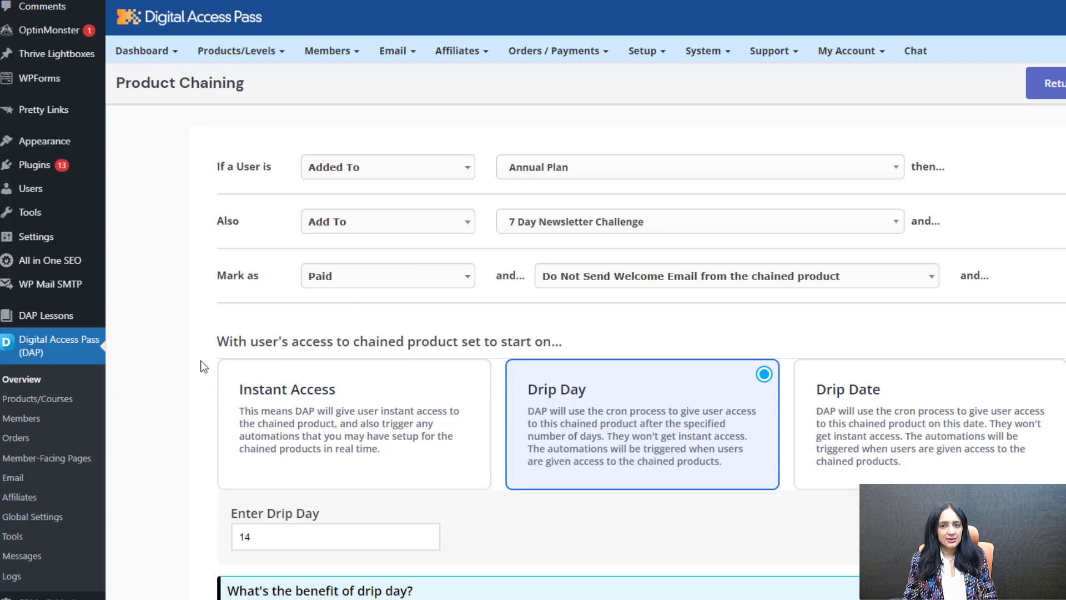
pyautogui.scroll(-3, 391, 372)
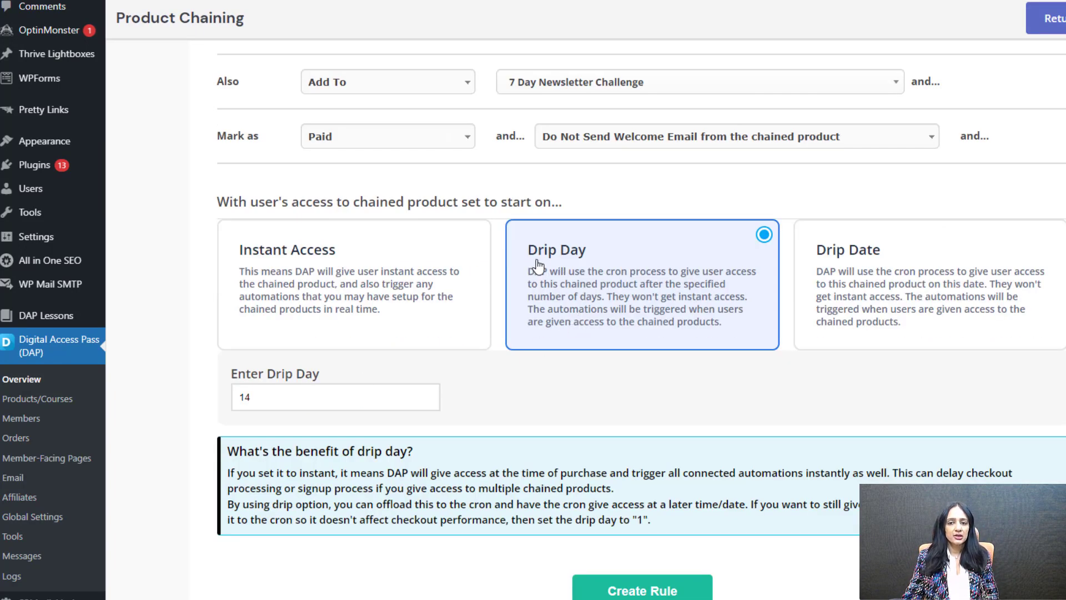
pyautogui.doubleClick(260, 400)
pyautogui.write('1')
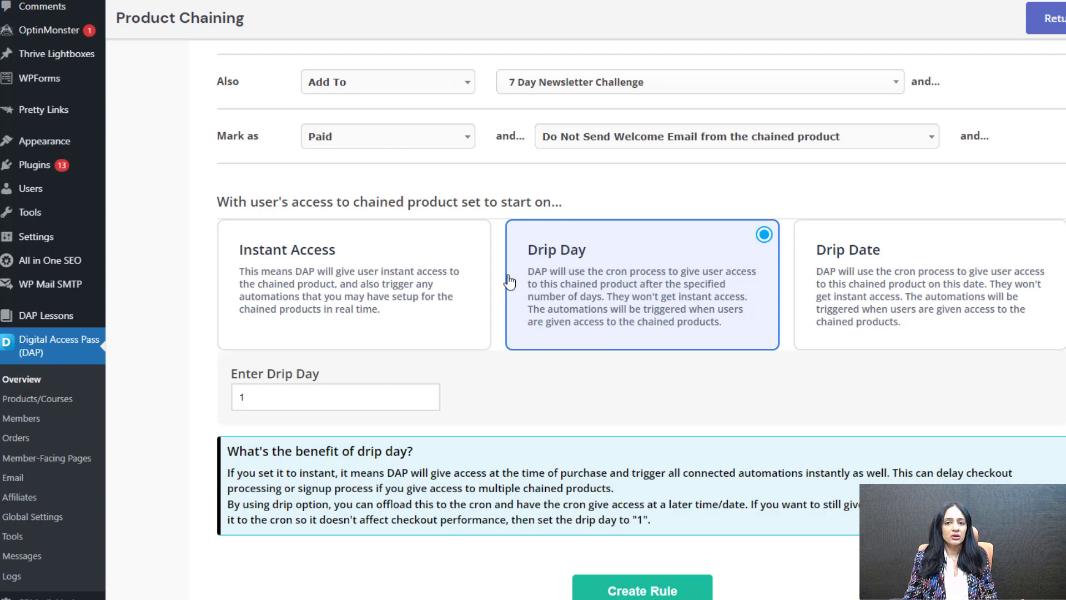
# Step: Give the chained product Instant Access and create the rule
pyautogui.click(261, 282)
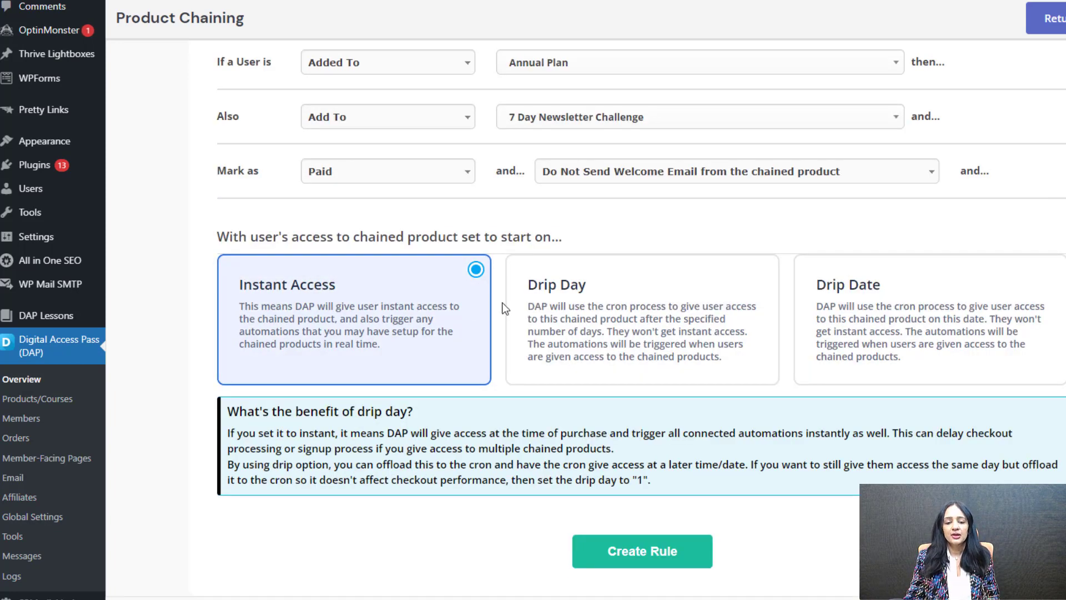
pyautogui.click(531, 318)
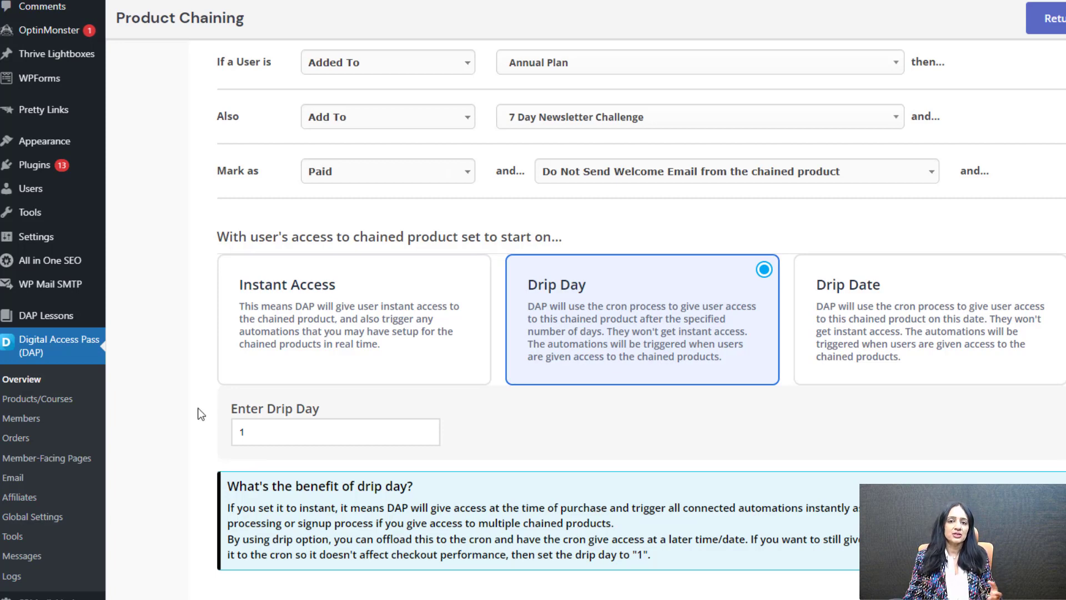
pyautogui.click(308, 297)
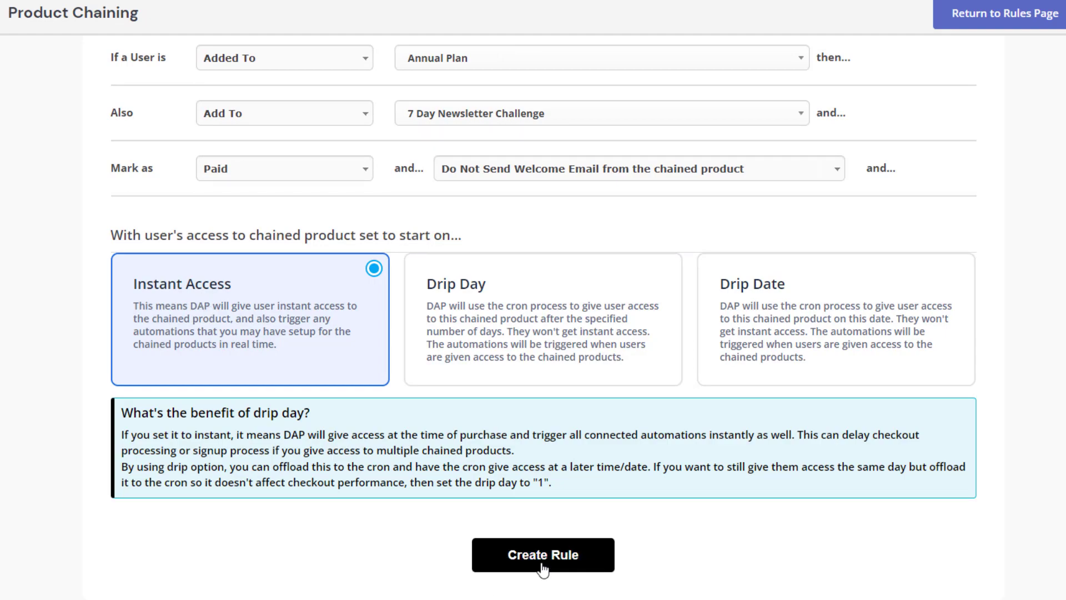
pyautogui.click(567, 564)
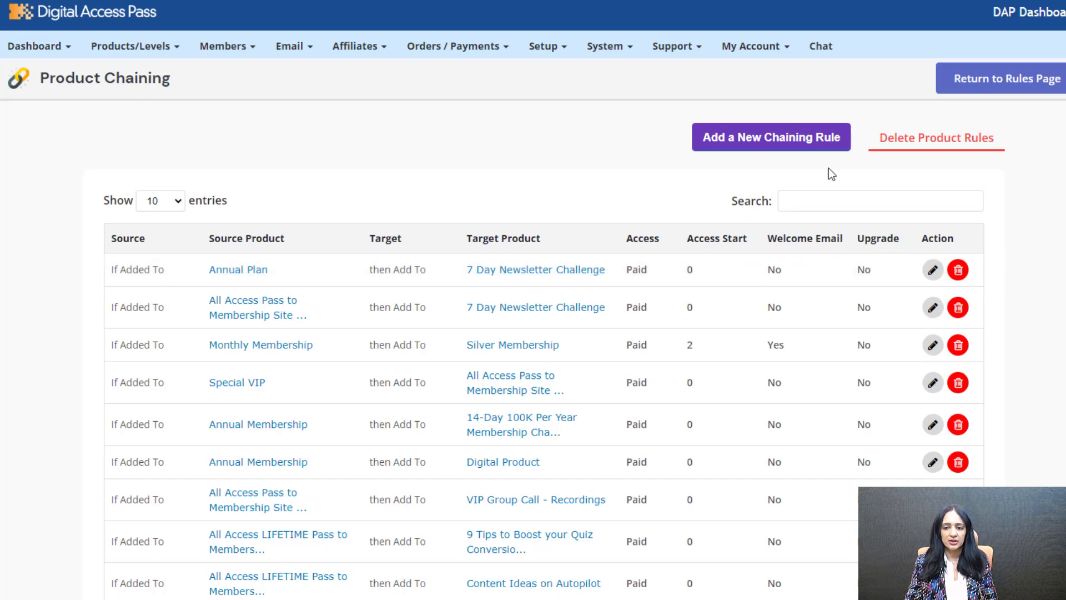
# Step: Start another chaining rule that adds users of Annual Plan to Let's build a Membership Site
pyautogui.click(783, 143)
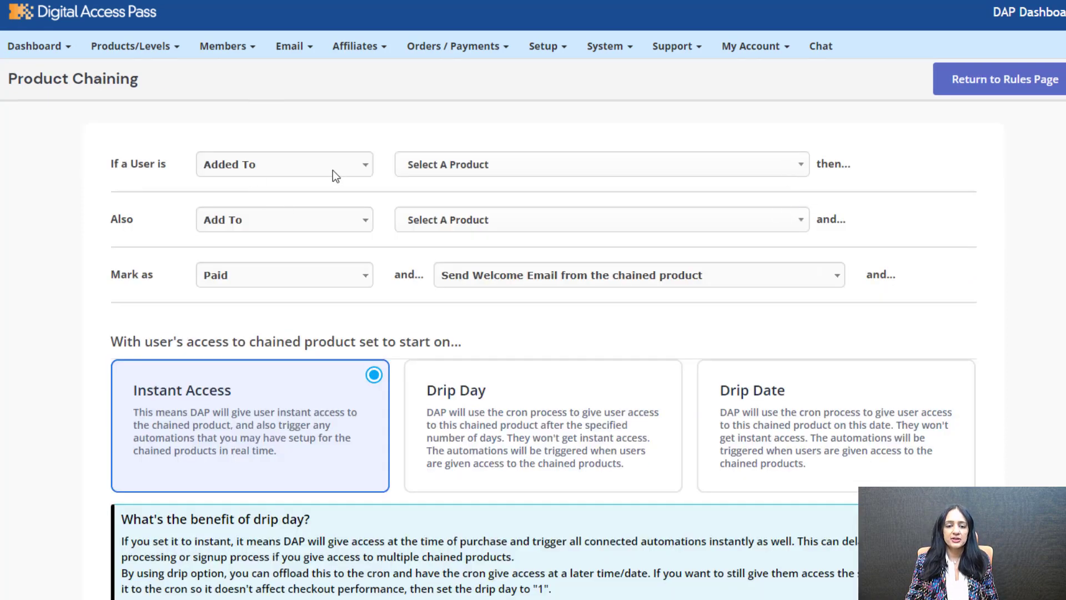
pyautogui.click(459, 167)
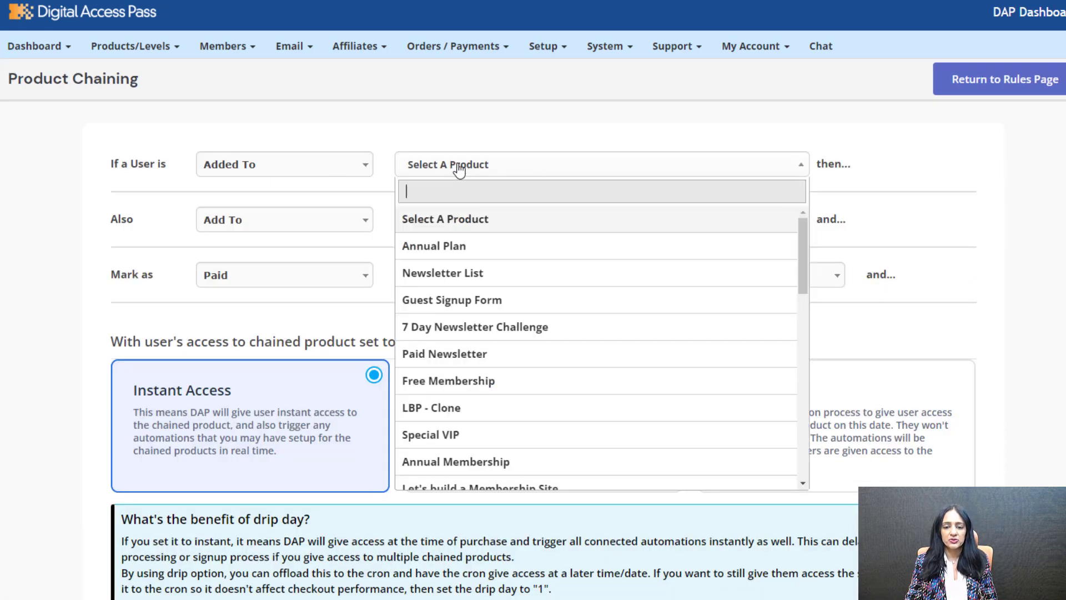
pyautogui.click(464, 244)
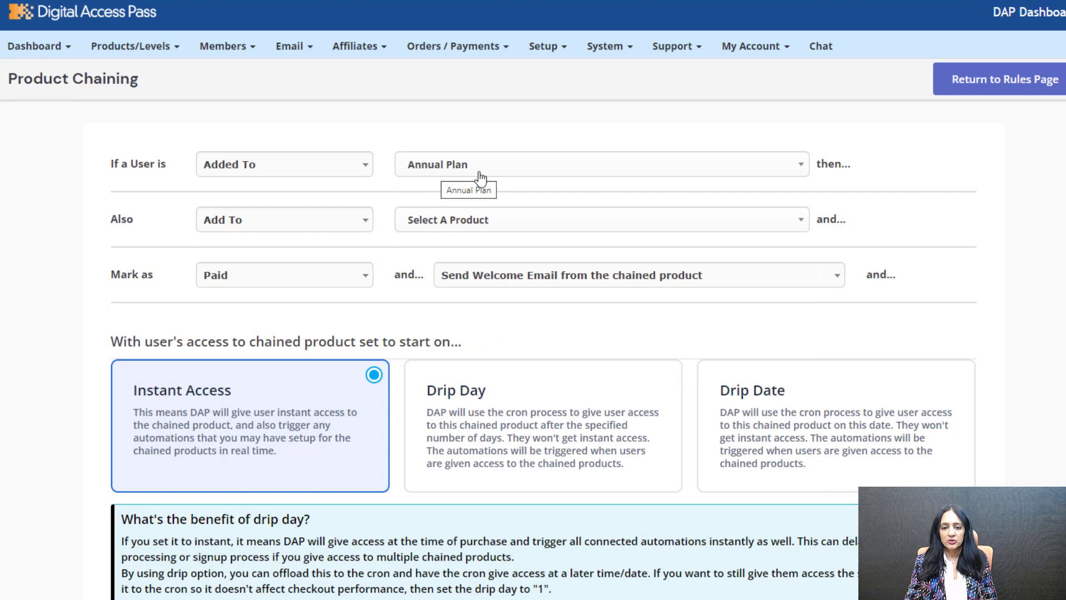
pyautogui.click(403, 224)
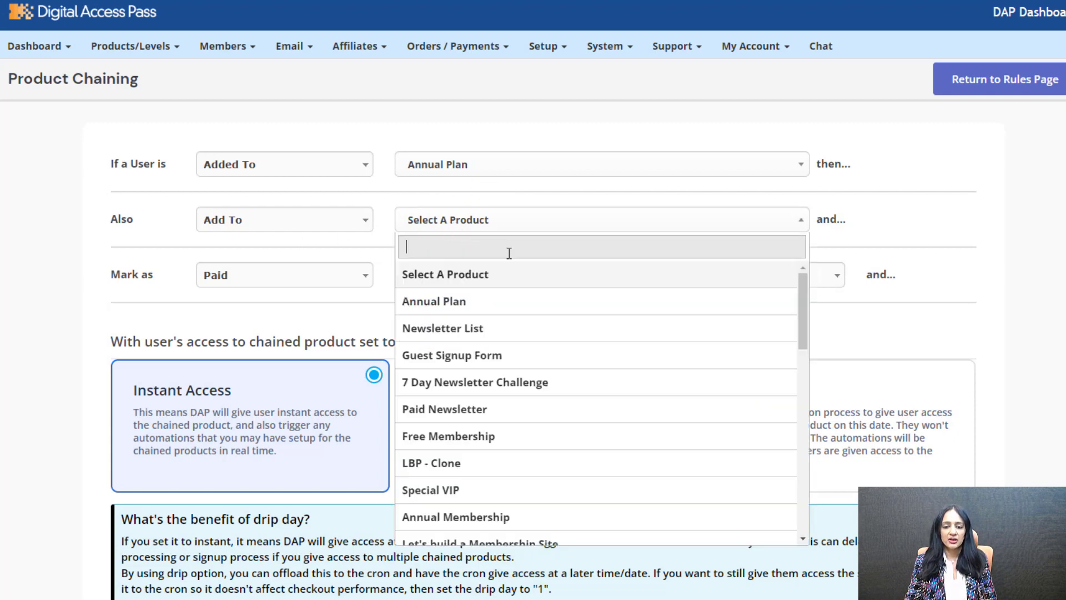
pyautogui.scroll(-2, 514, 409)
pyautogui.click(561, 463)
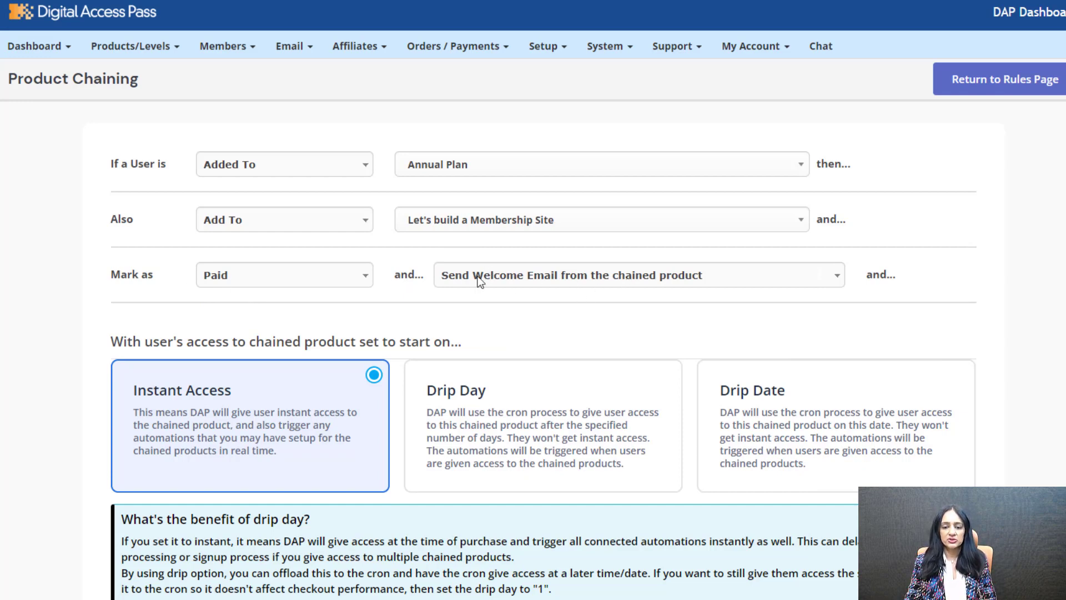
# Step: Set access to the chained membership site product to start on drip day 1
pyautogui.click(525, 413)
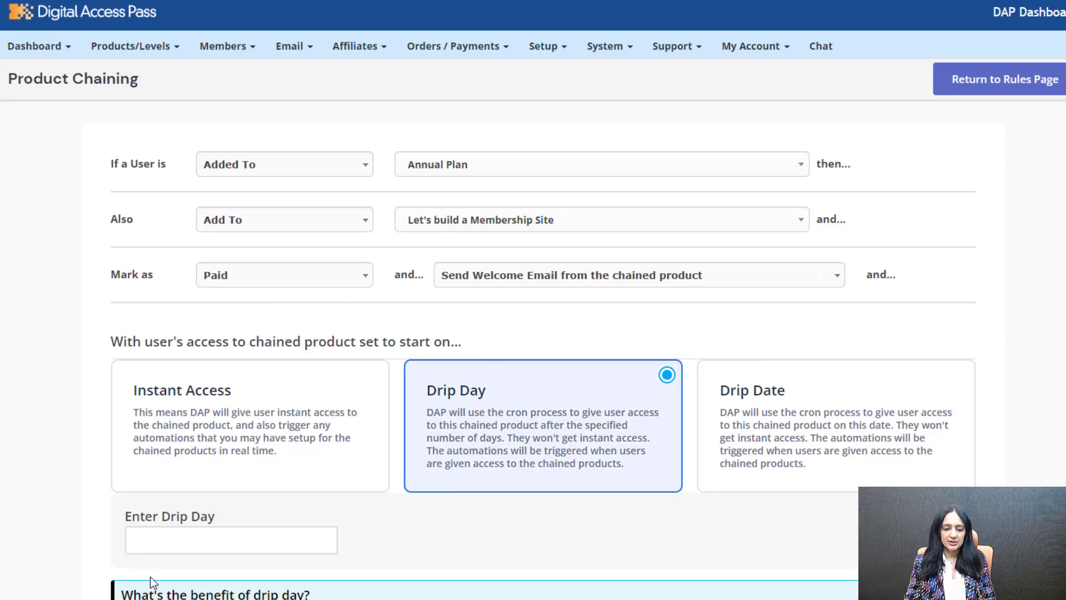
pyautogui.click(152, 546)
pyautogui.write('1')
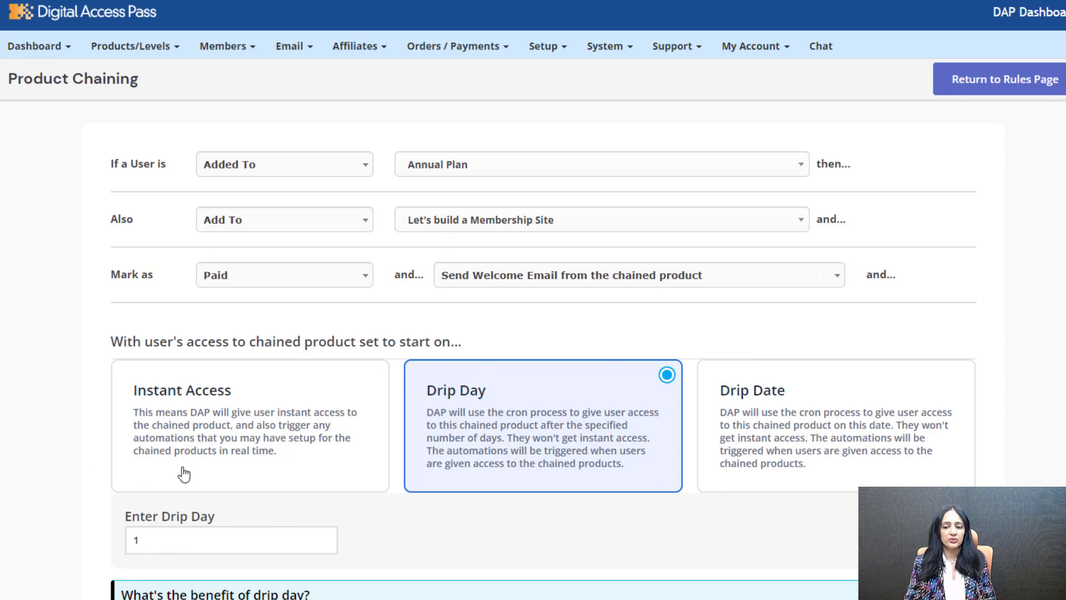
pyautogui.scroll(-3, 205, 369)
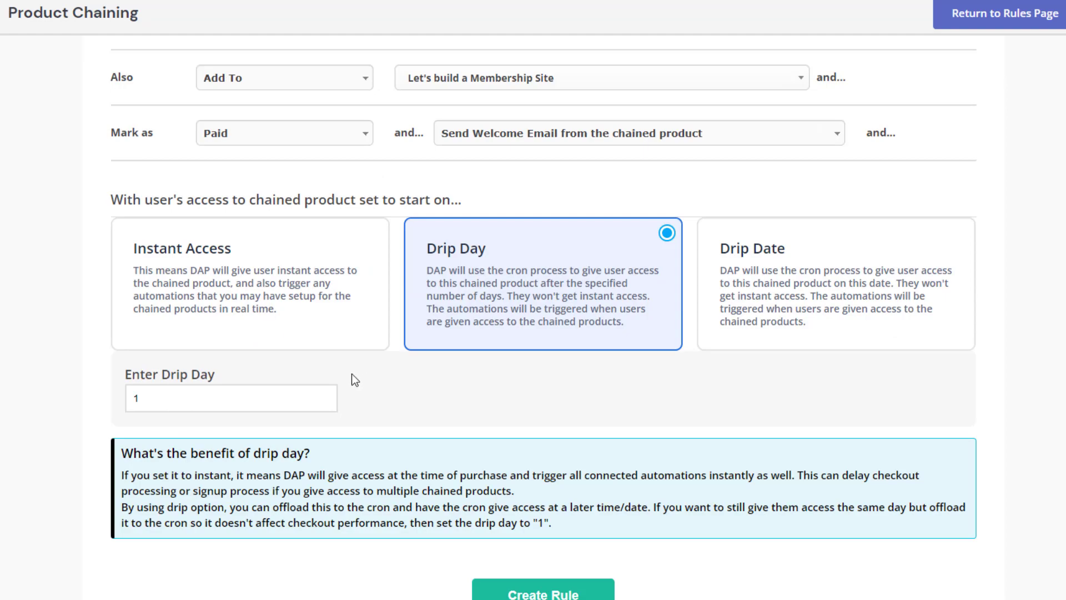
# Step: Create the drip day 1 rule that chains Let's build a Membership Site to Annual Plan and review the rules list
pyautogui.click(551, 590)
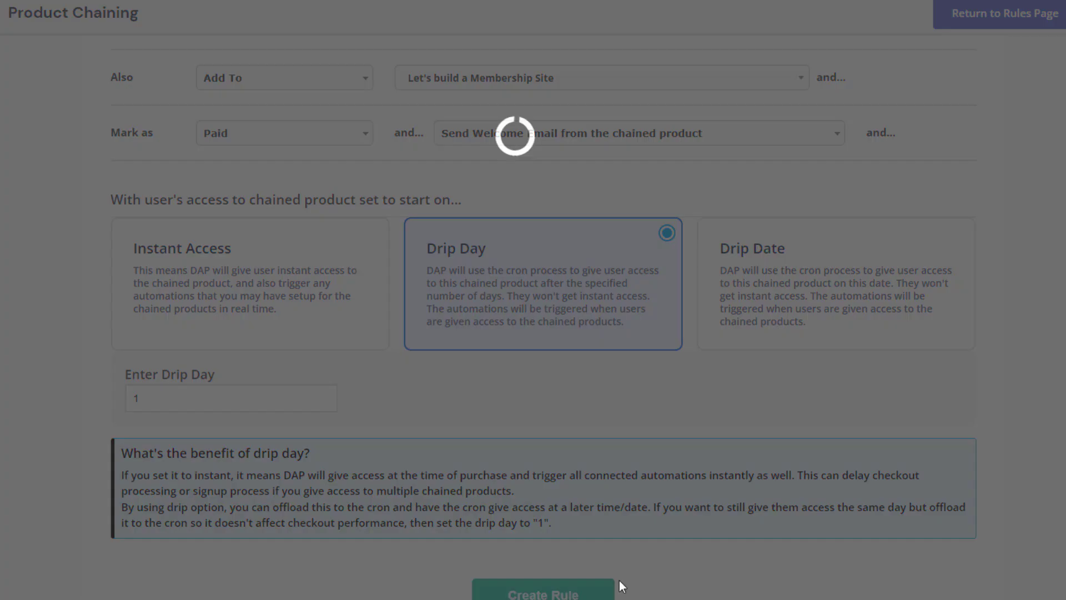
pyautogui.scroll(-1, 902, 442)
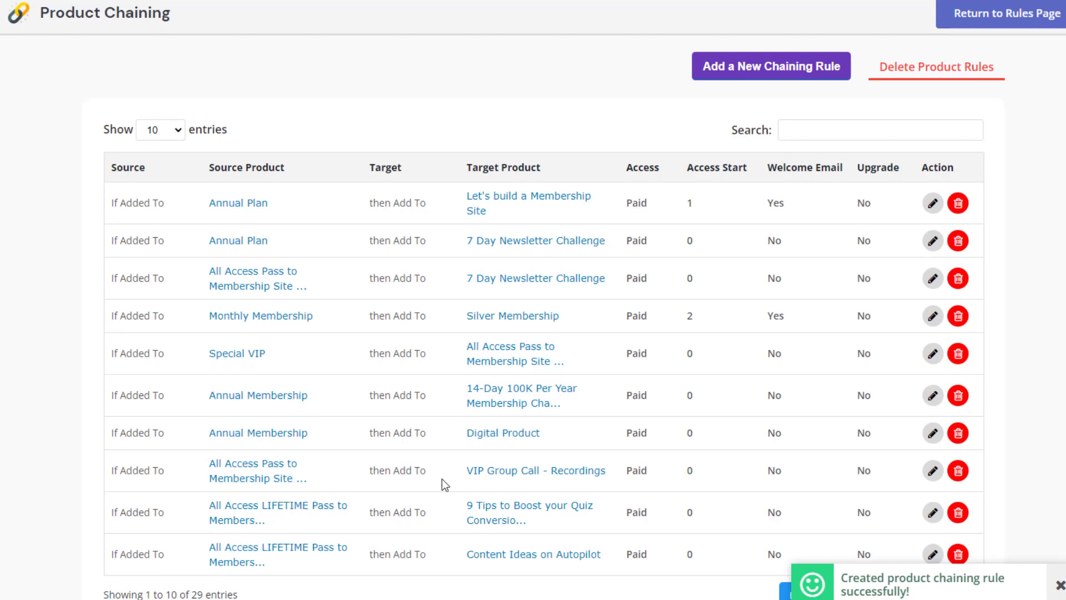
pyautogui.scroll(1, 123, 409)
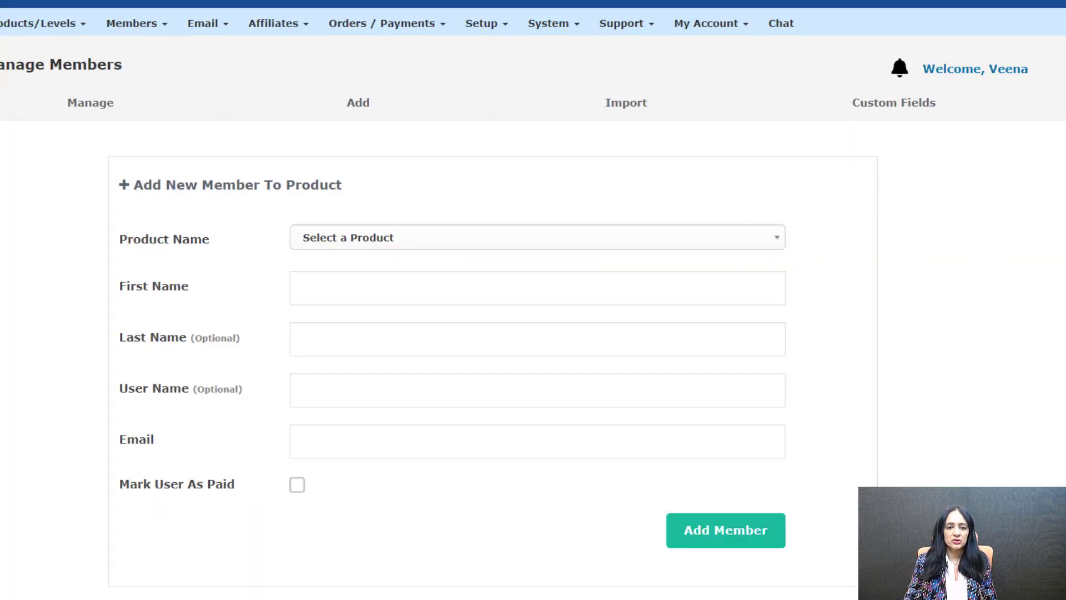
# Step: Add a test member to Annual Plan, filling in the first name, last name and email, and mark the user as paid
pyautogui.moveTo(133, 25)
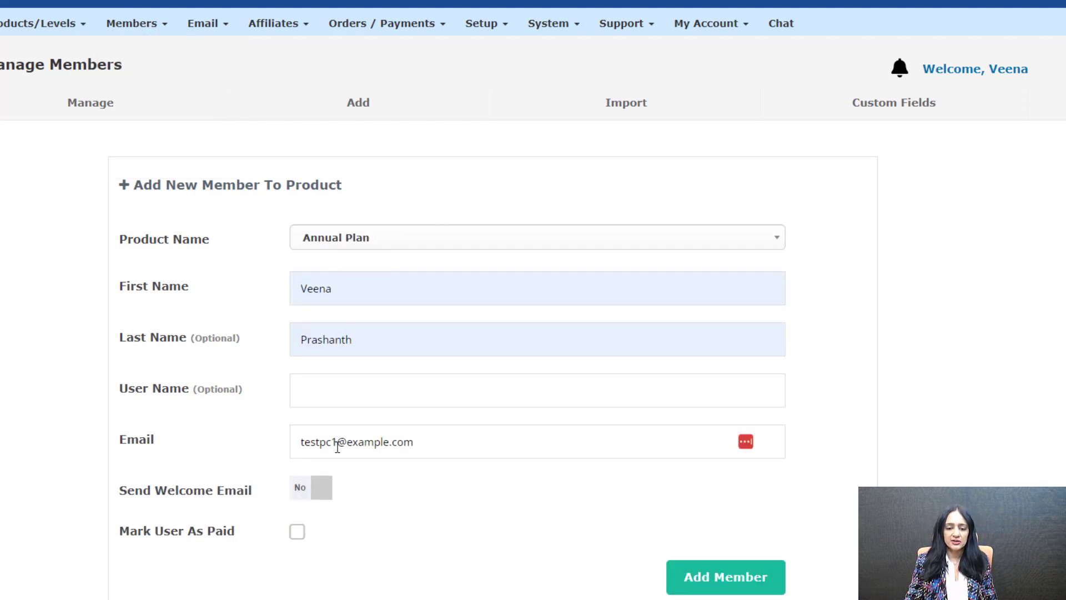
pyautogui.click(441, 444)
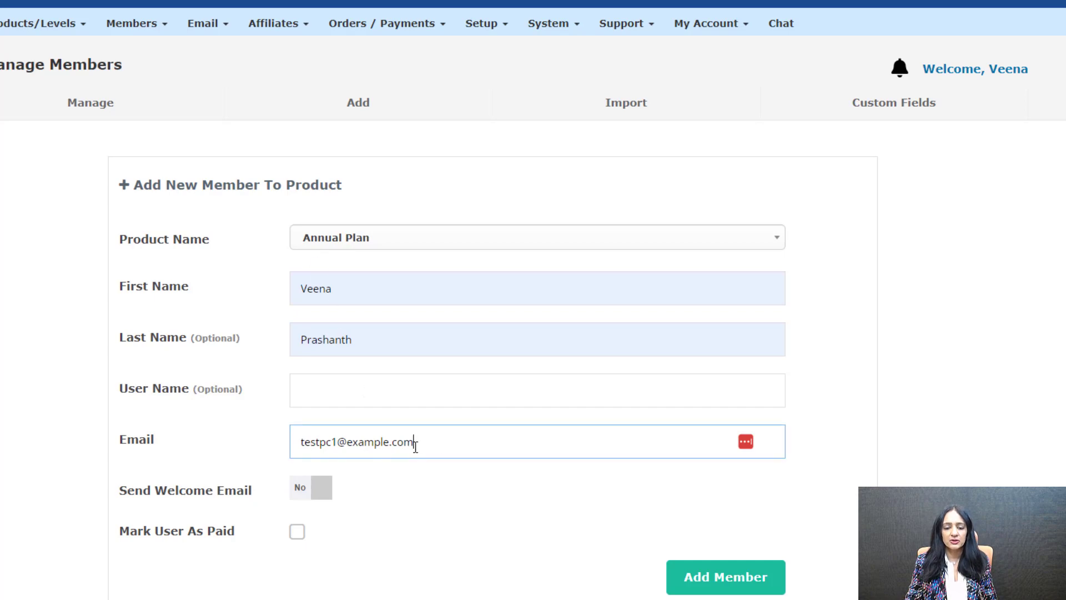
pyautogui.click(131, 24)
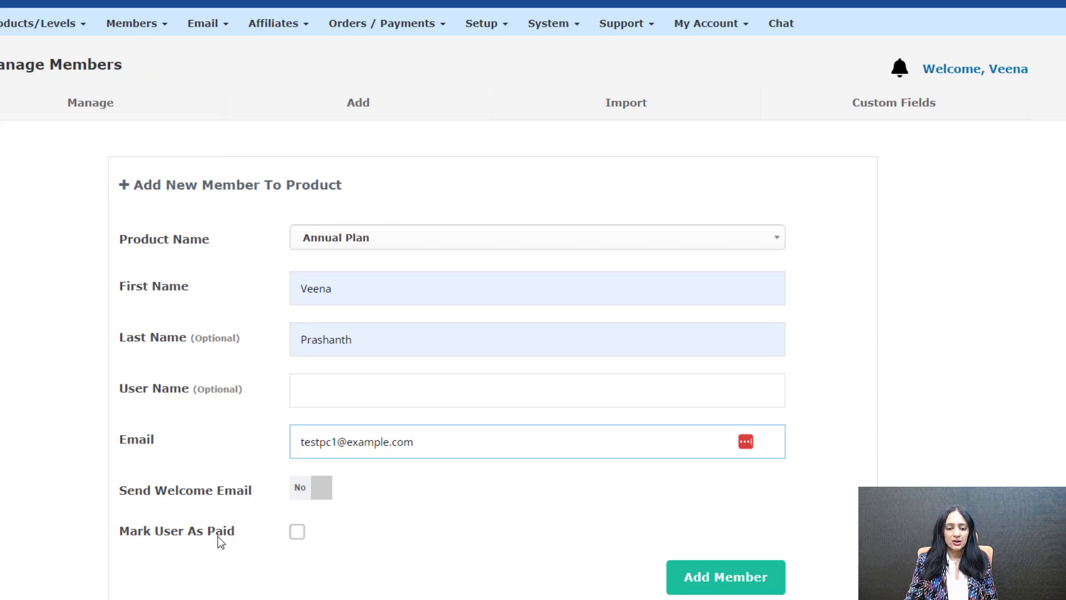
pyautogui.click(297, 533)
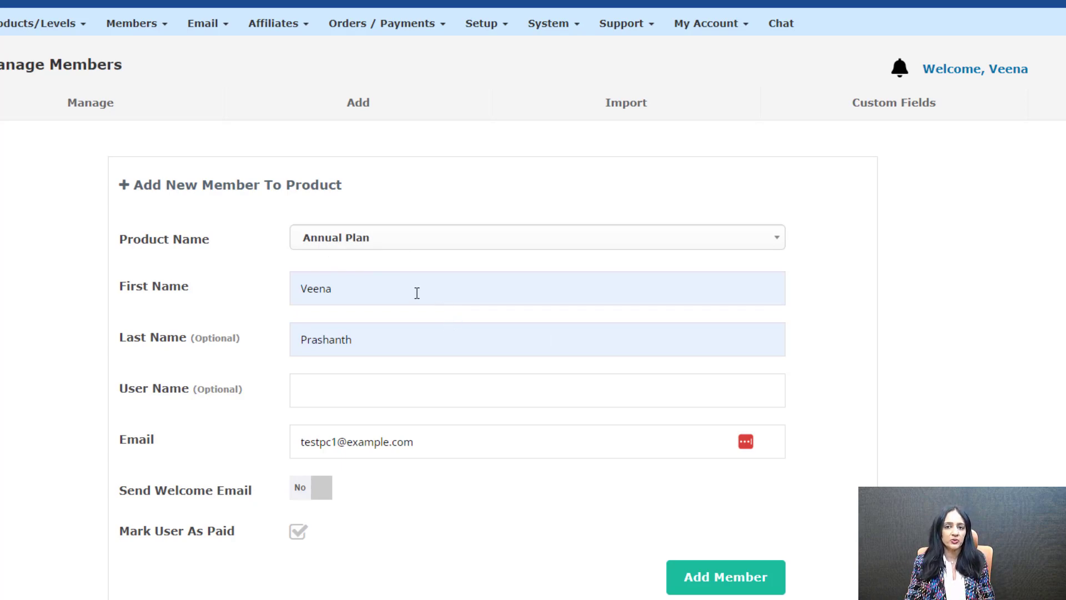
pyautogui.click(734, 580)
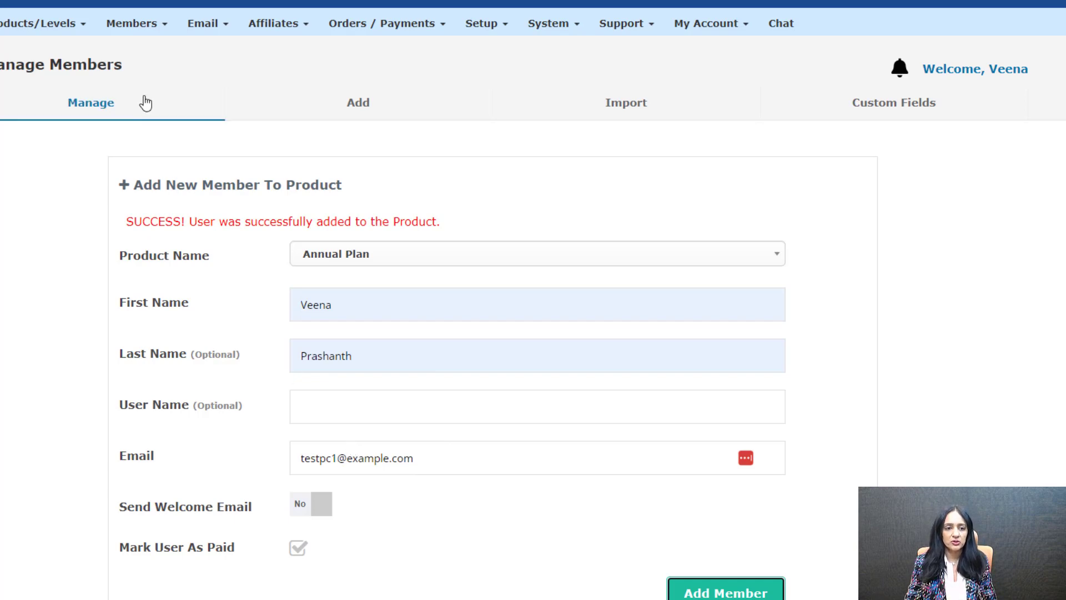
# Step: Check the test member's chained product entry in the job queue and the member's product access in the members list
pyautogui.click(136, 23)
pyautogui.click(133, 47)
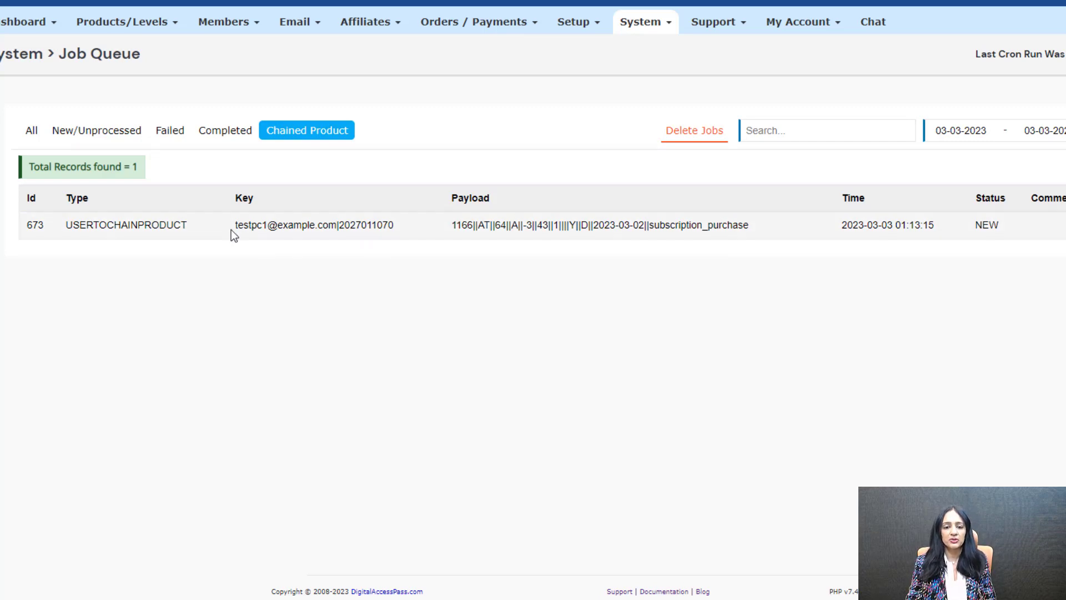
pyautogui.moveTo(236, 226); pyautogui.dragTo(337, 231)
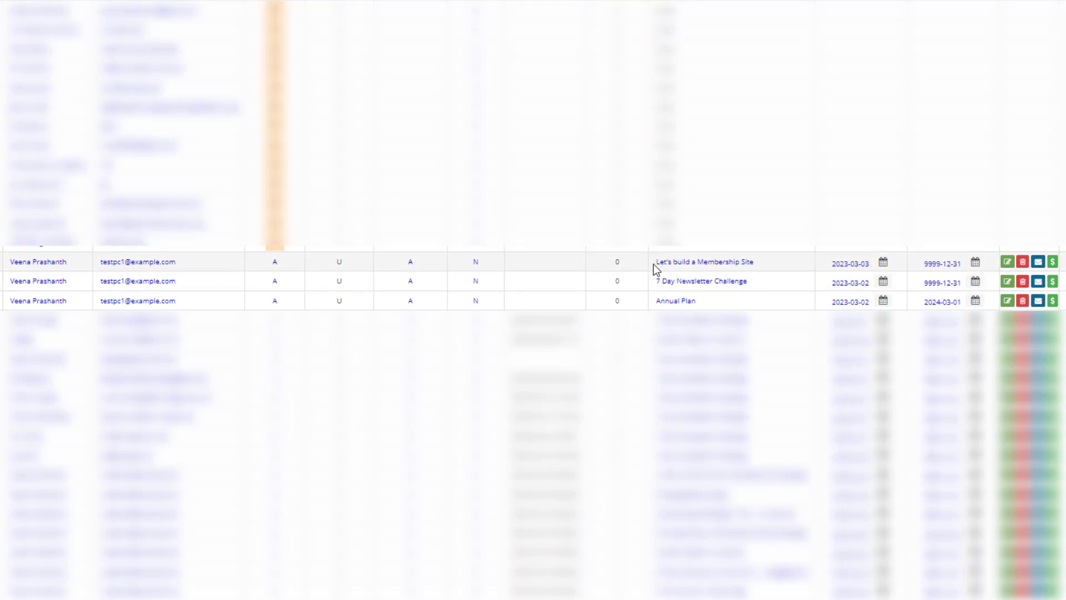
pyautogui.moveTo(657, 263); pyautogui.dragTo(755, 274)
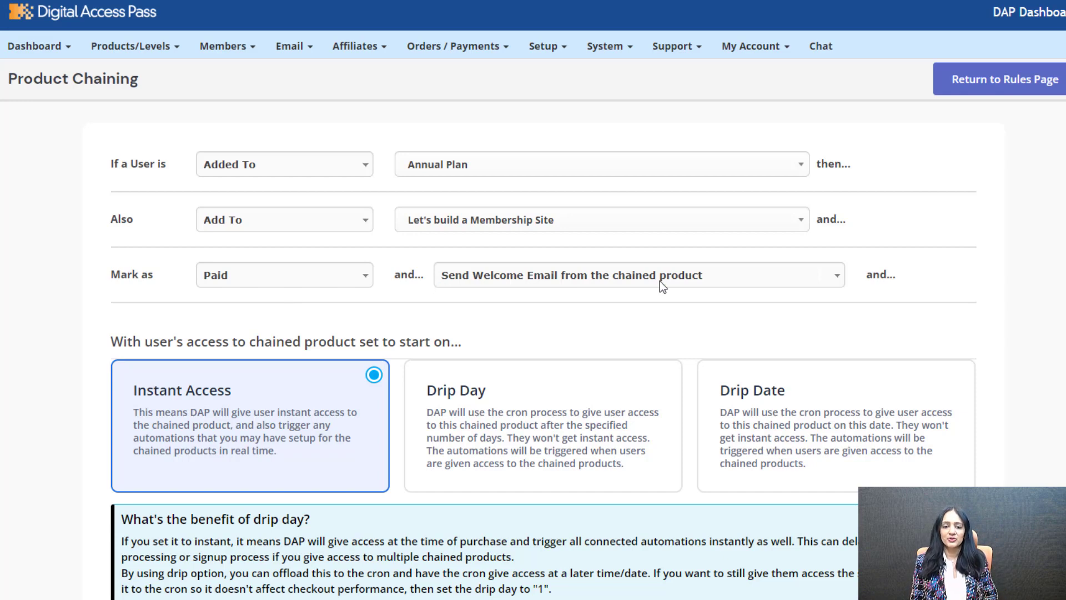
# Step: In the Annual Plan to Let's build a Membership Site rule, change the access start to Drip Day with drip day 1
pyautogui.click(519, 413)
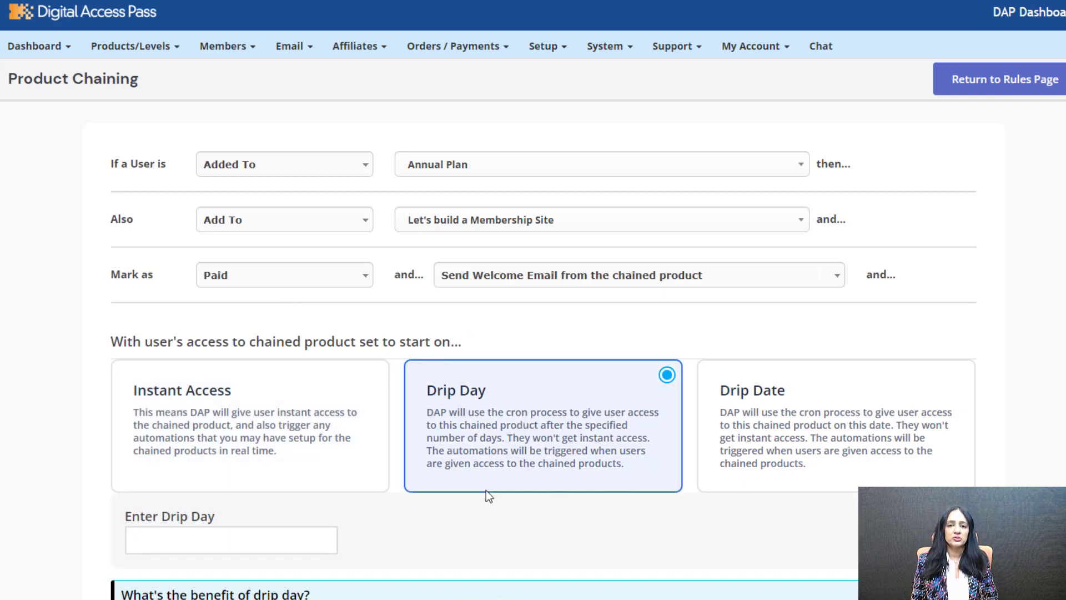
pyautogui.click(152, 543)
pyautogui.write('1')
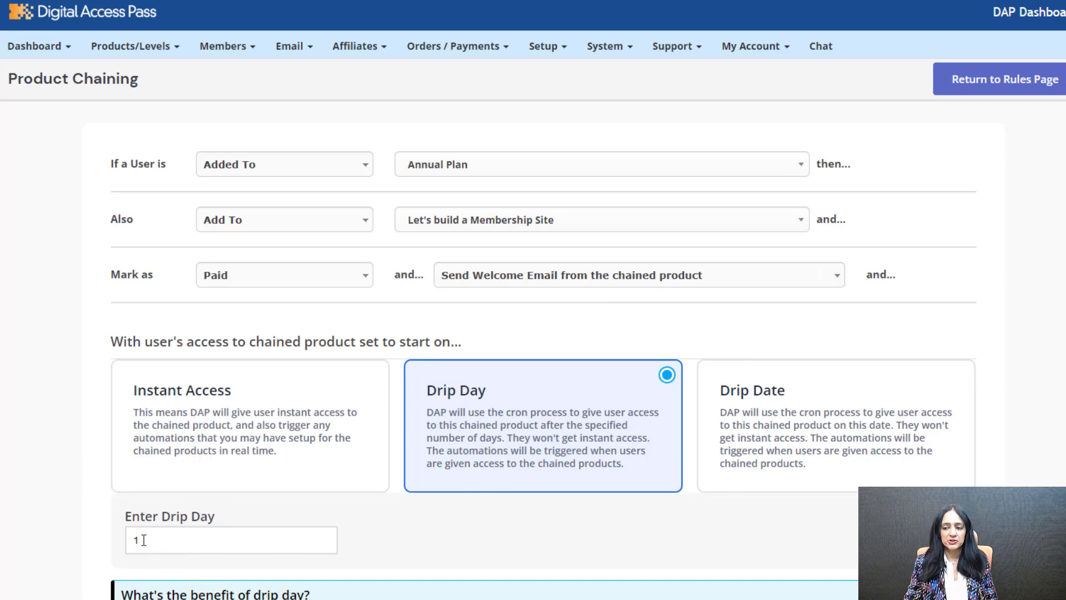
pyautogui.scroll(-3, 255, 491)
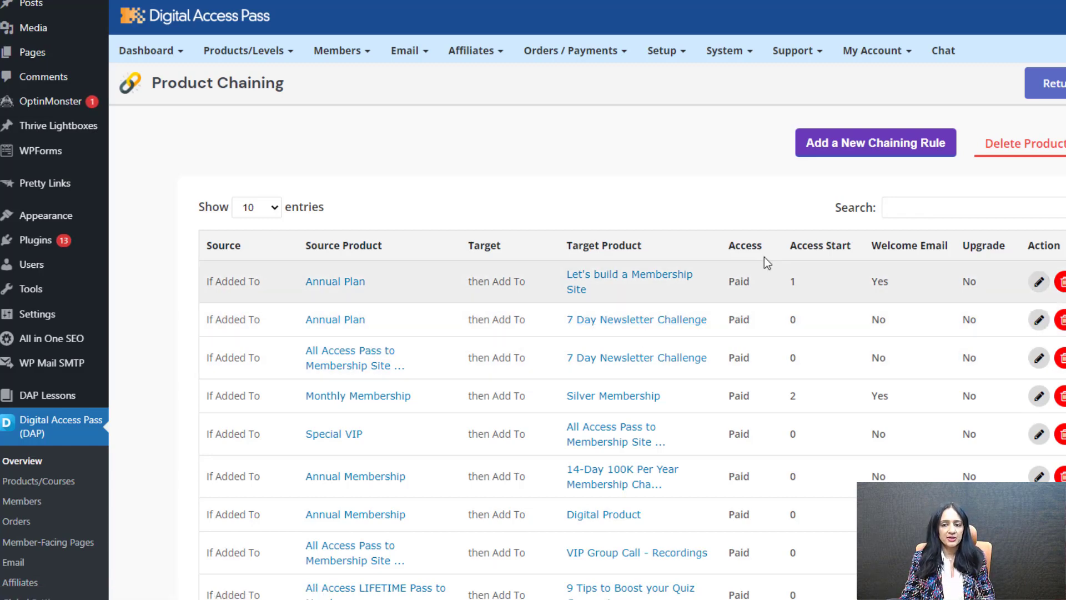
# Step: Start a new chaining rule that applies when a user is Removed From Annual Plan
pyautogui.click(876, 146)
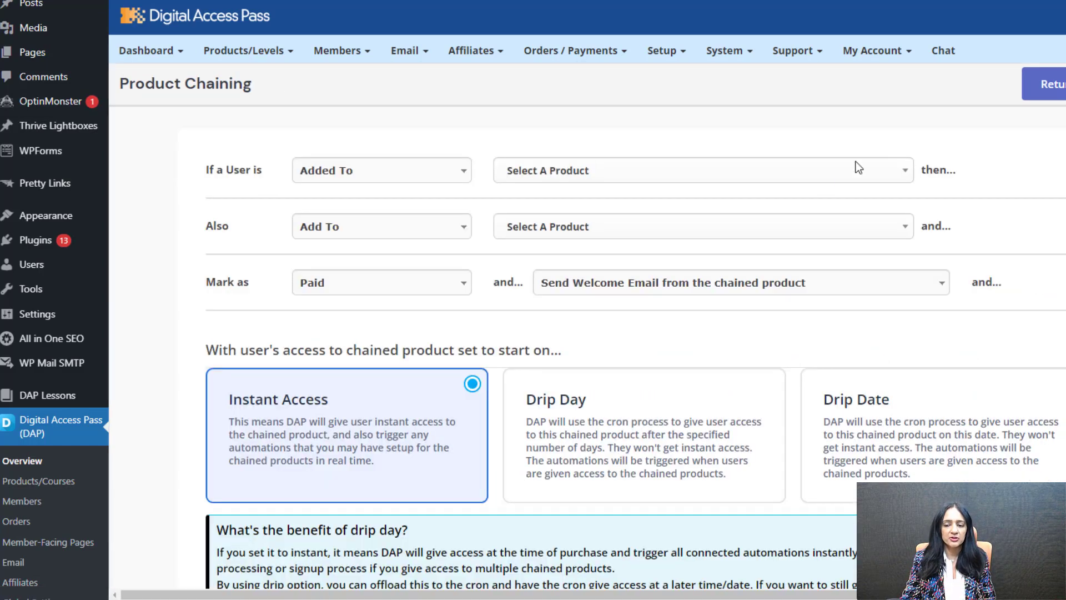
pyautogui.click(346, 172)
pyautogui.click(352, 204)
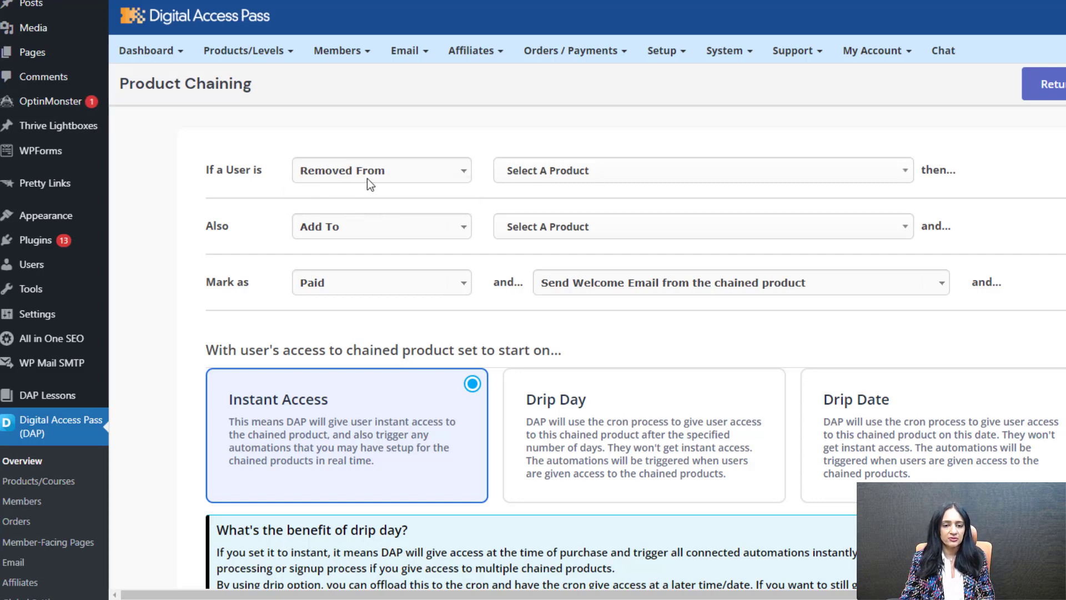
pyautogui.click(587, 177)
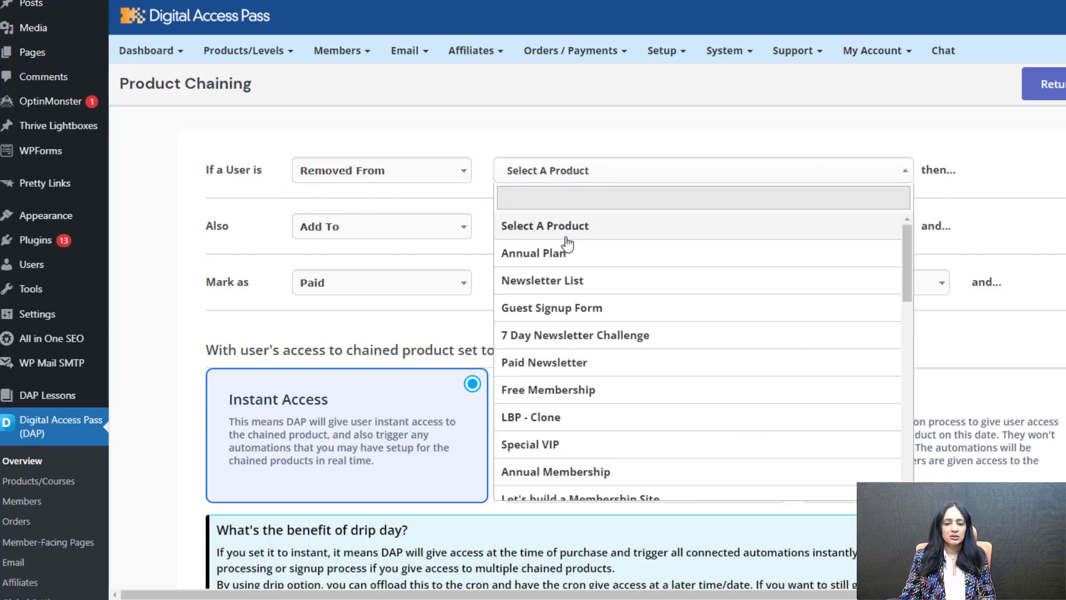
pyautogui.click(514, 256)
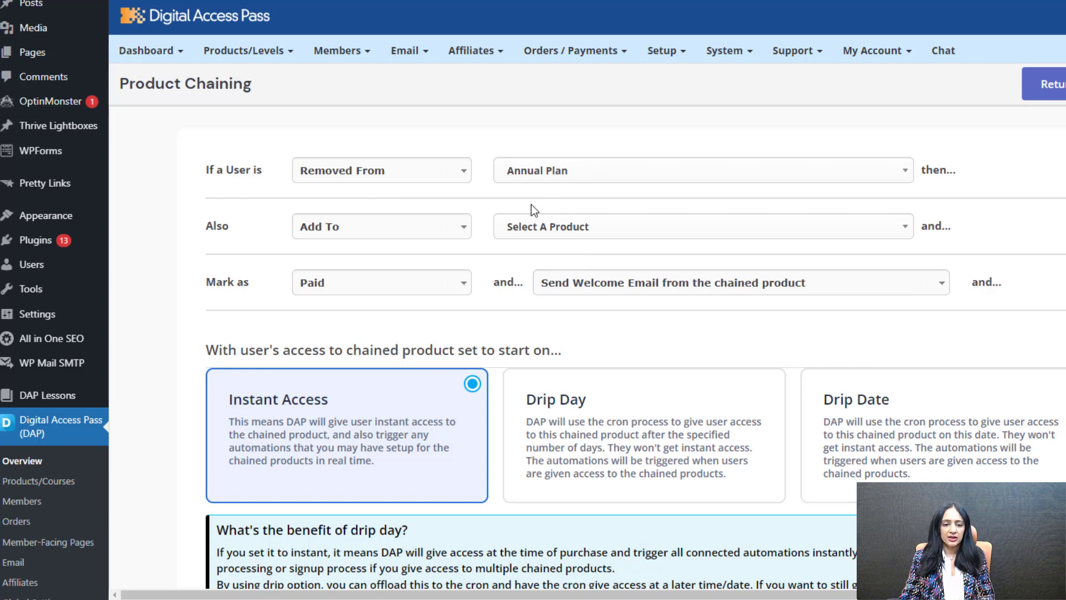
# Step: Set the rule's chained action to Remove From with 7 Day Newsletter Challenge as the product
pyautogui.click(308, 232)
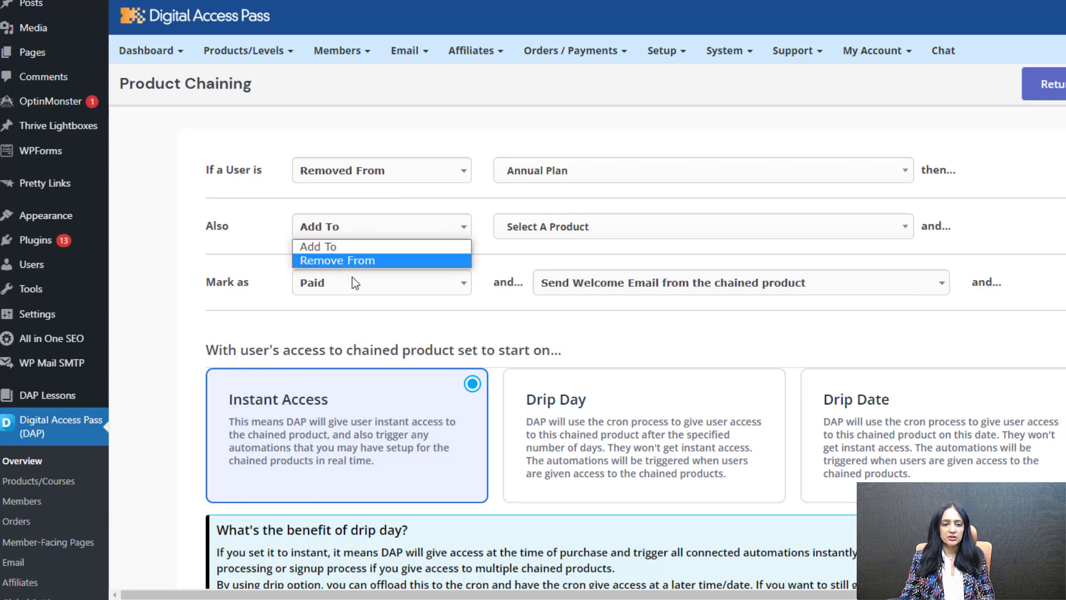
pyautogui.click(333, 260)
pyautogui.click(572, 228)
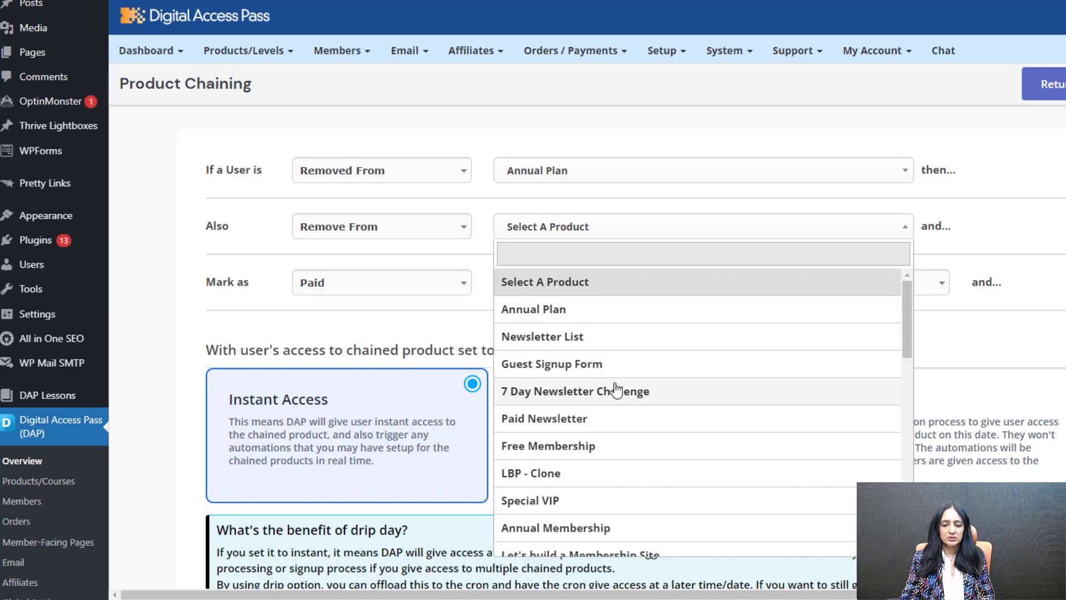
pyautogui.click(544, 385)
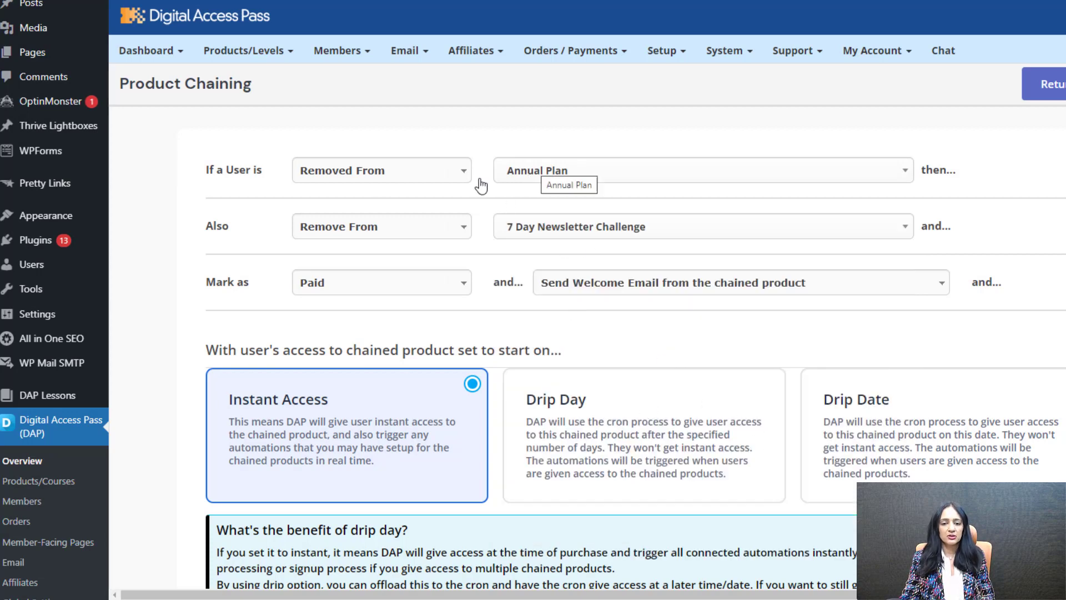
# Step: Choose Do Not Send Welcome Email from the chained product and create the removal rule
pyautogui.click(602, 282)
pyautogui.click(597, 315)
pyautogui.scroll(-3, 597, 315)
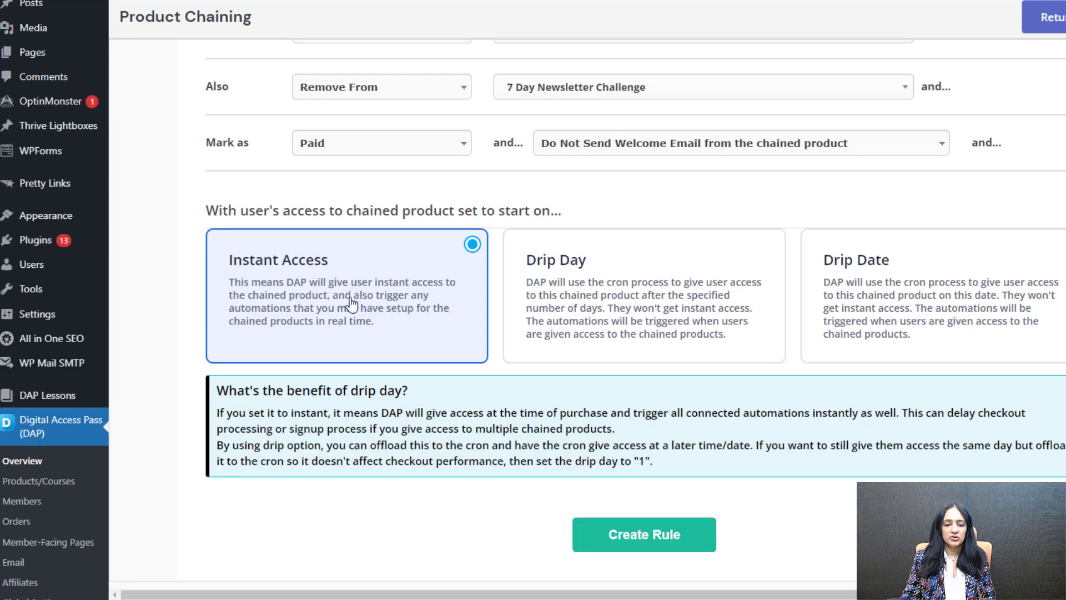
pyautogui.click(665, 536)
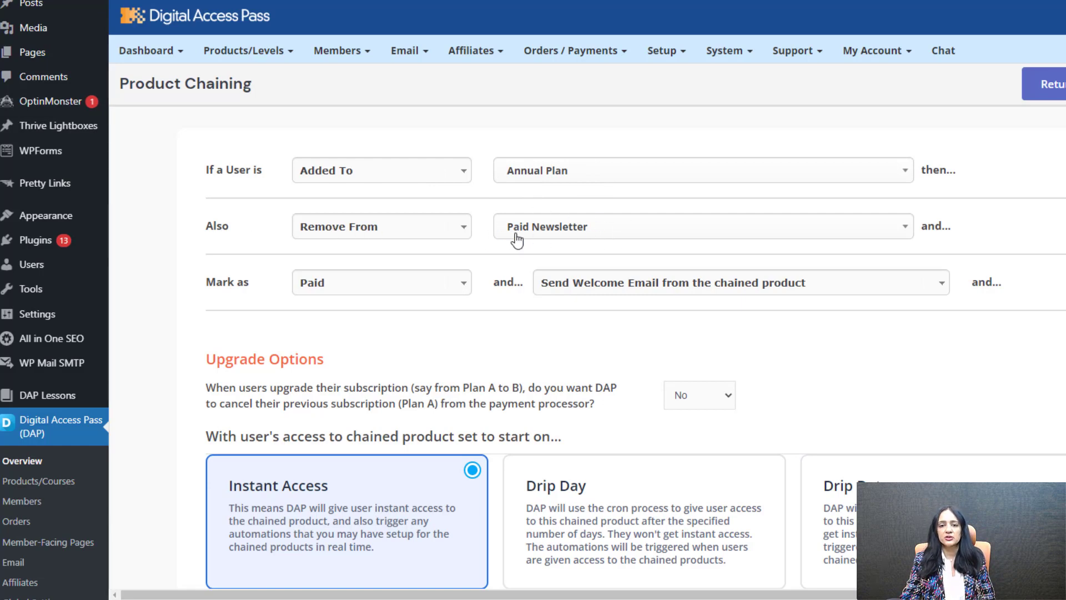
# Step: Configure the upgrade rule so users added to Gold1 Membership are removed from Silver Membership
pyautogui.click(575, 188)
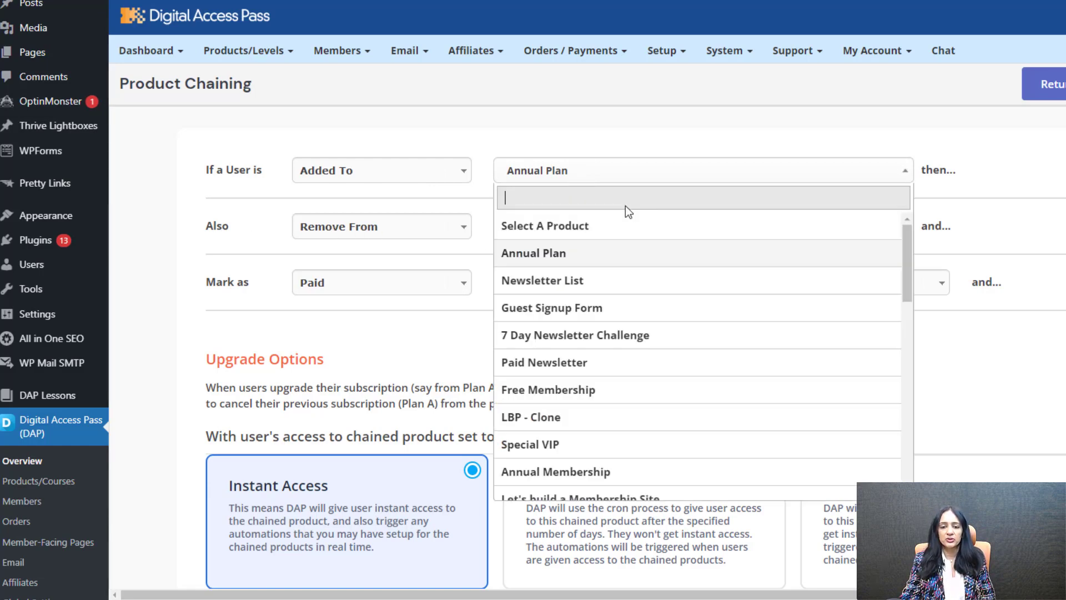
pyautogui.write('gold')
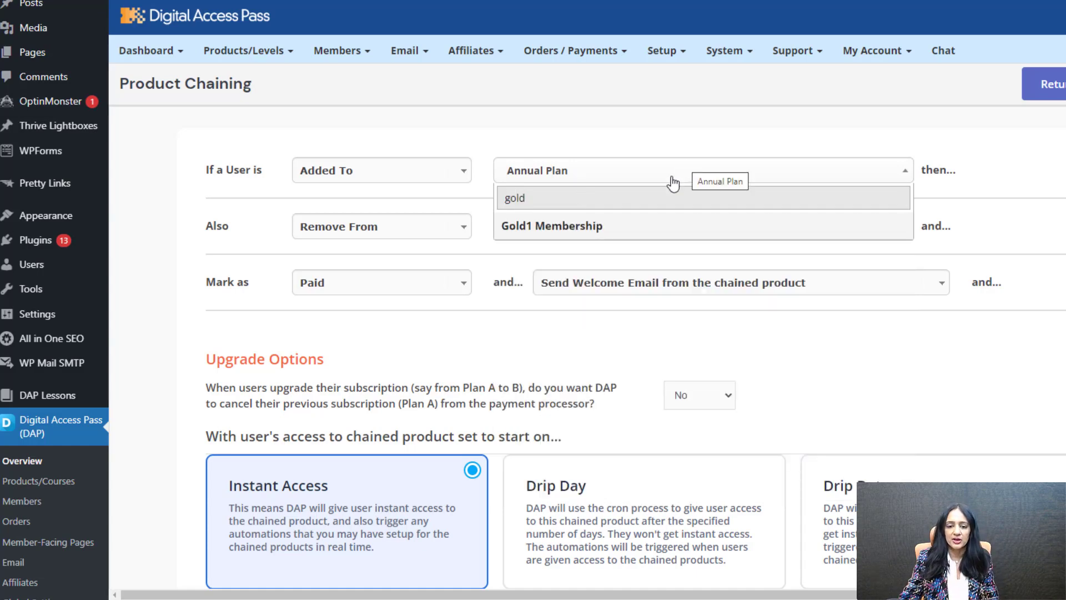
pyautogui.click(588, 227)
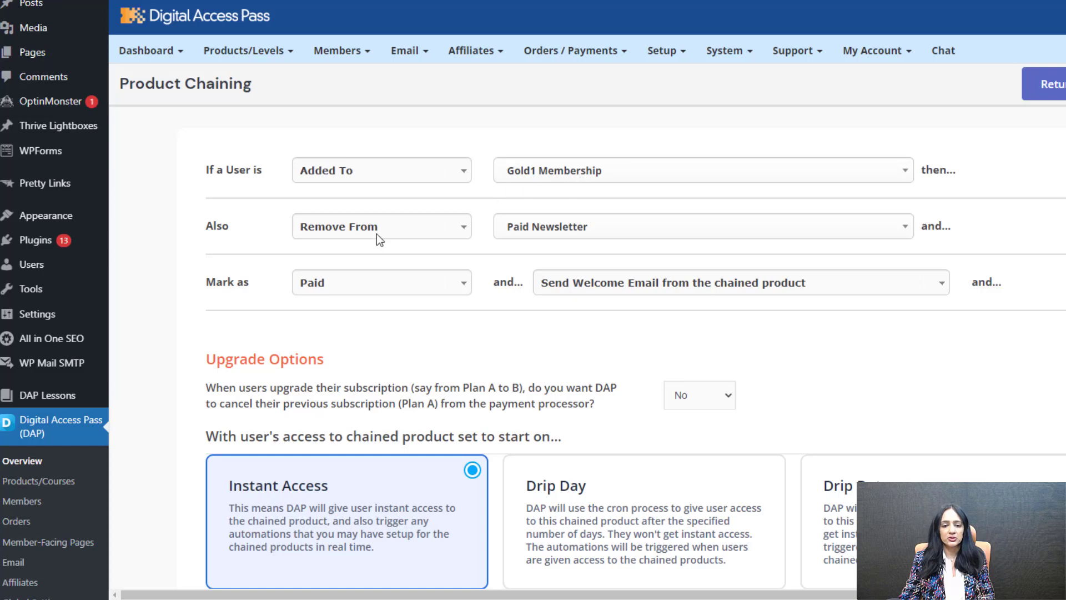
pyautogui.click(585, 230)
pyautogui.write('sil')
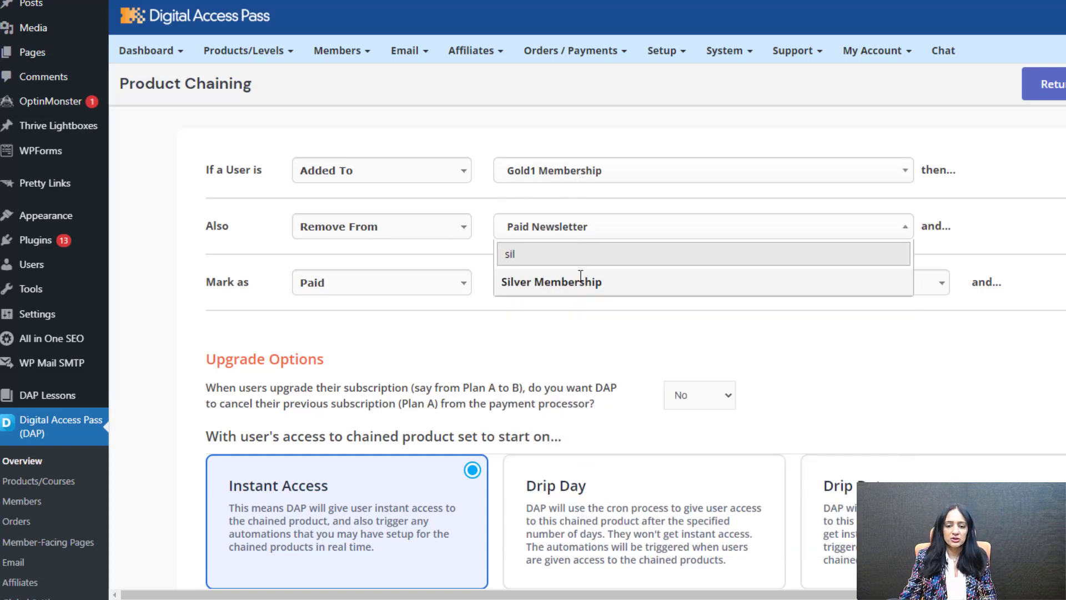
pyautogui.click(587, 283)
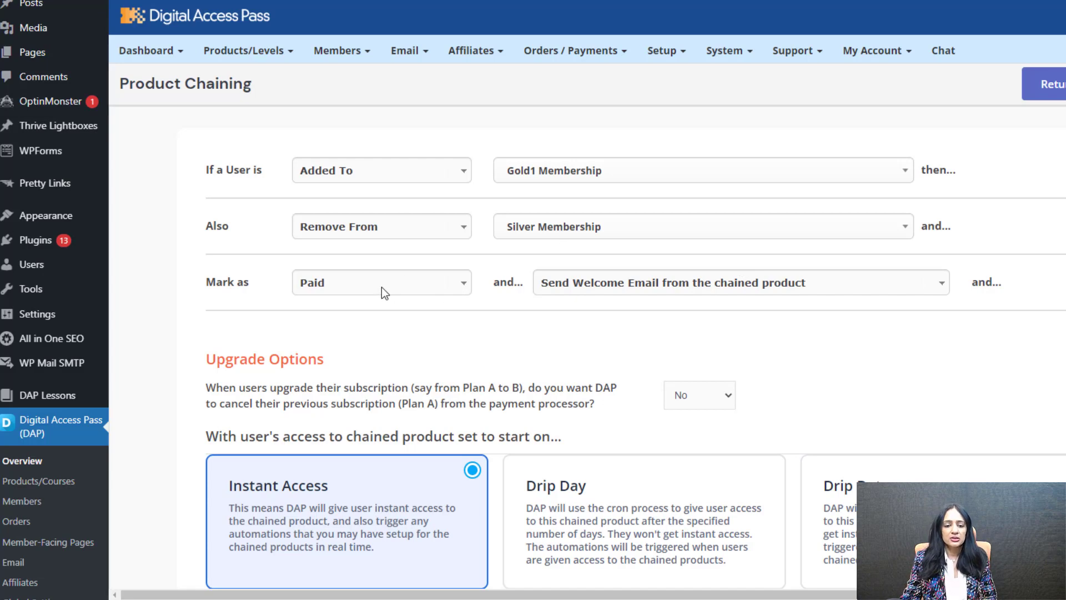
# Step: Set the upgrade option for cancelling the previous subscription at the payment processor to Yes
pyautogui.scroll(-1, 320, 364)
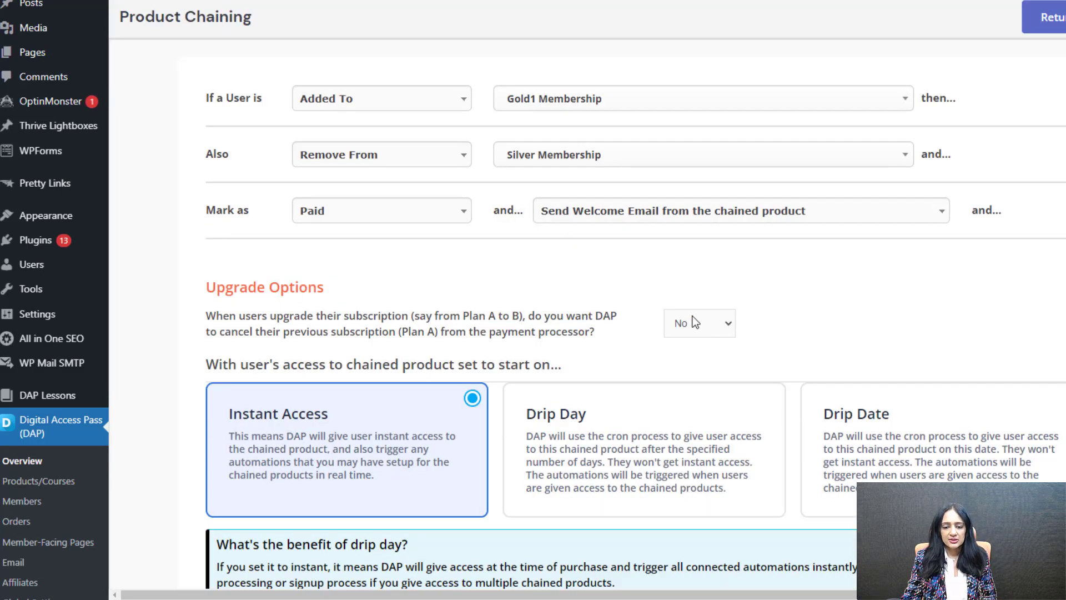
pyautogui.click(708, 331)
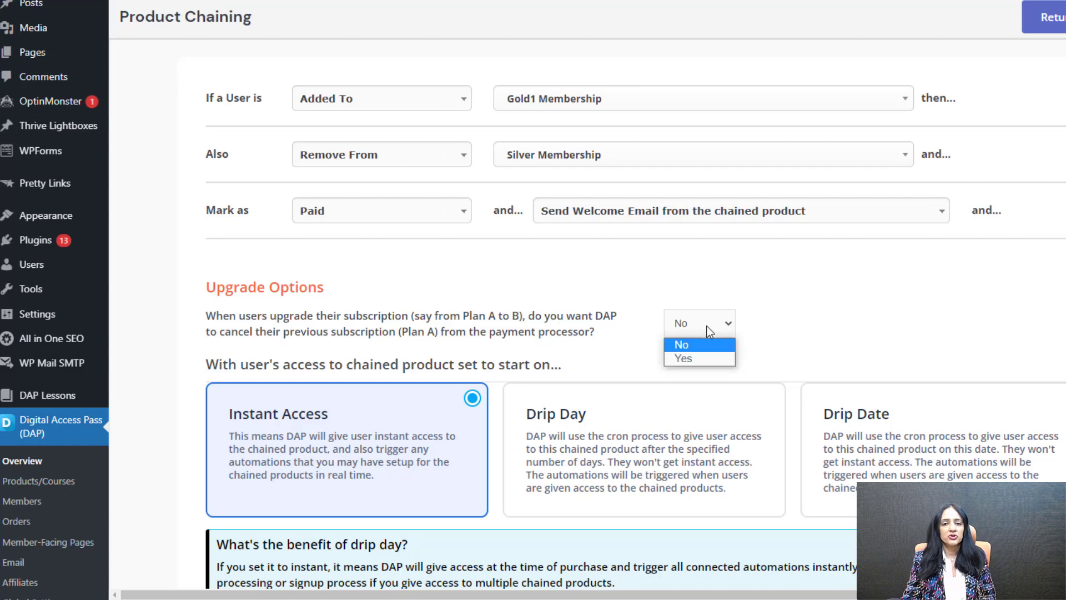
pyautogui.click(685, 358)
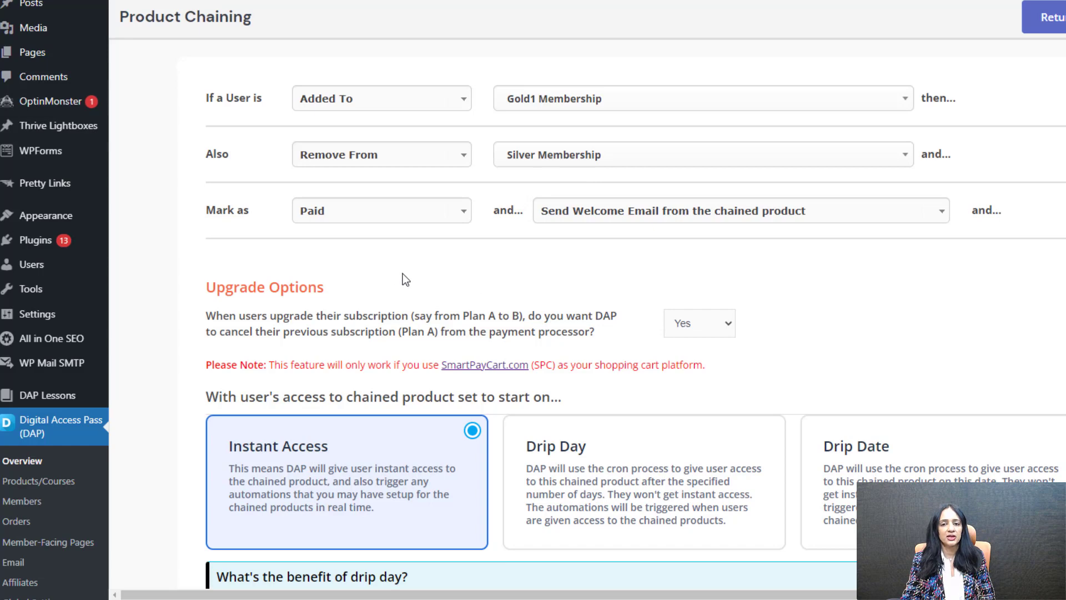
pyautogui.scroll(1, 405, 280)
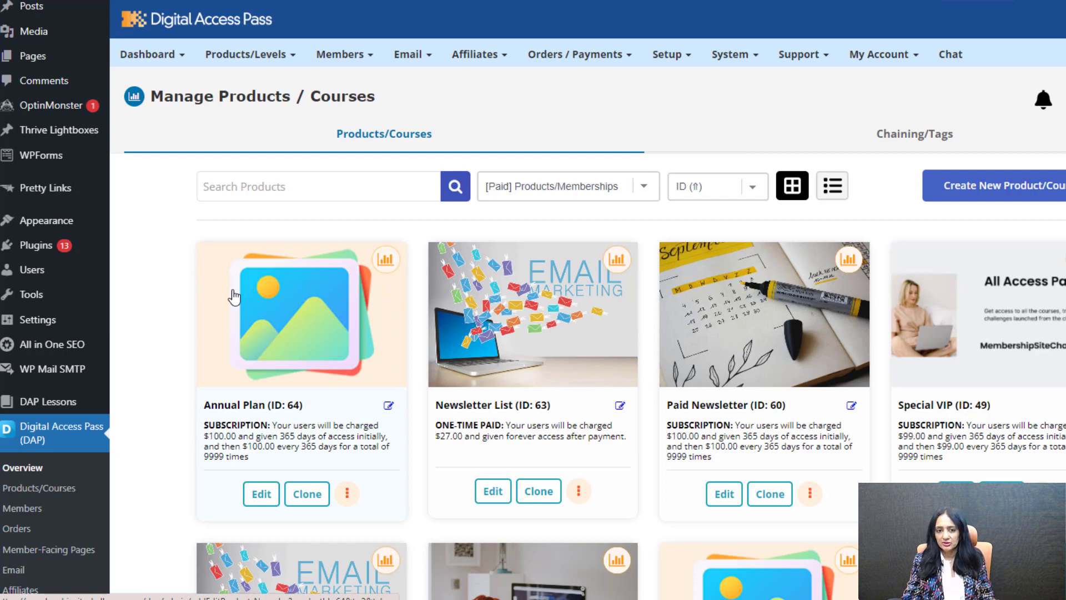
# Step: Go to the product management page and open the Annual Plan product for editing
pyautogui.moveTo(248, 52)
pyautogui.click(238, 107)
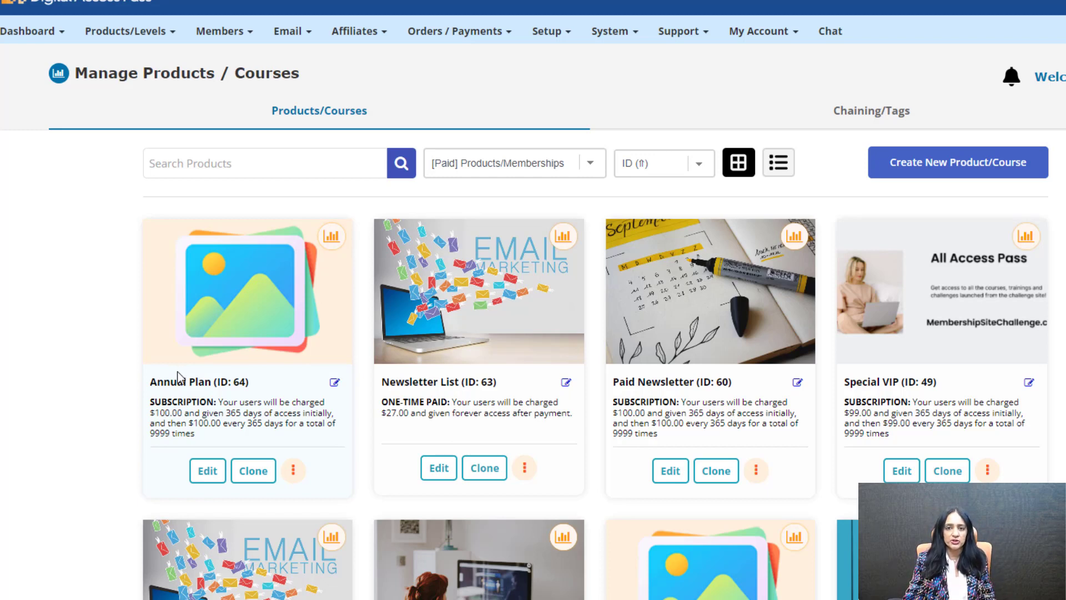
pyautogui.moveTo(119, 35)
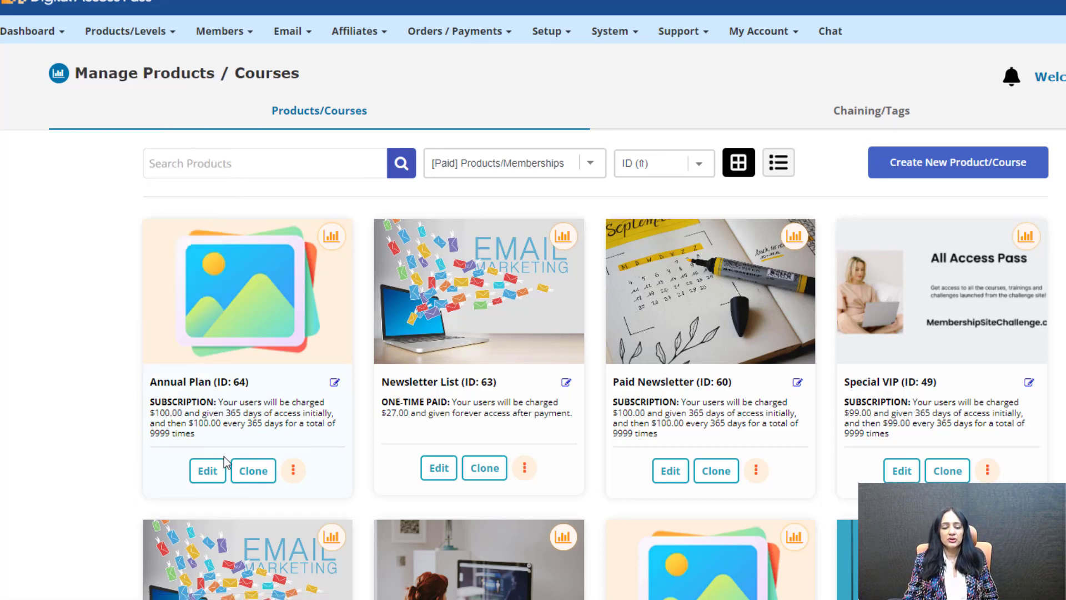
pyautogui.click(213, 471)
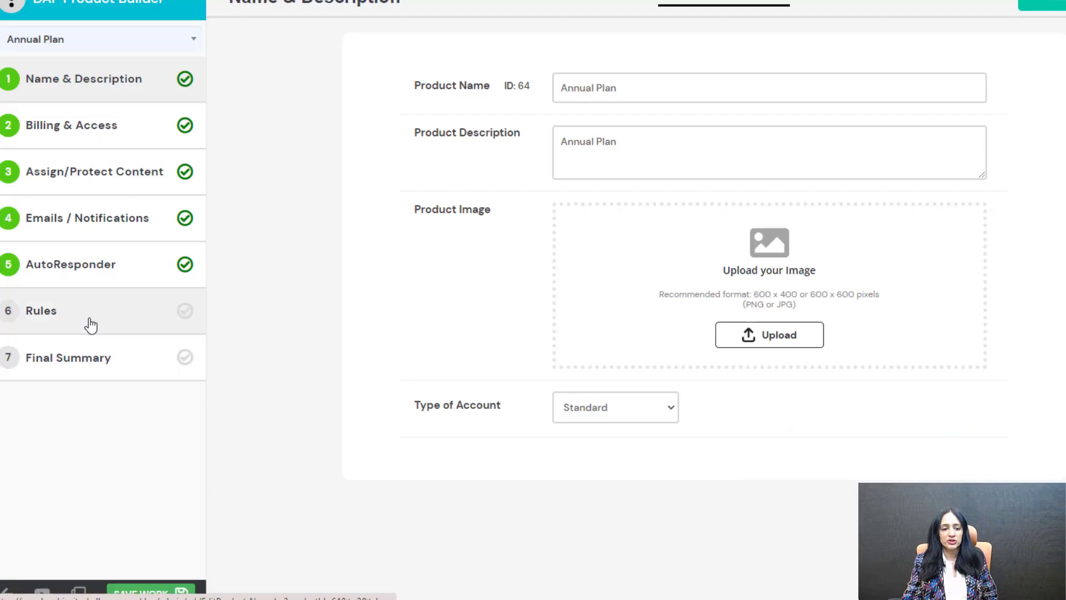
# Step: Set the Annual Plan's chaining and bonus rules to use the Same Rule for all Chained Products
pyautogui.click(88, 323)
pyautogui.click(387, 56)
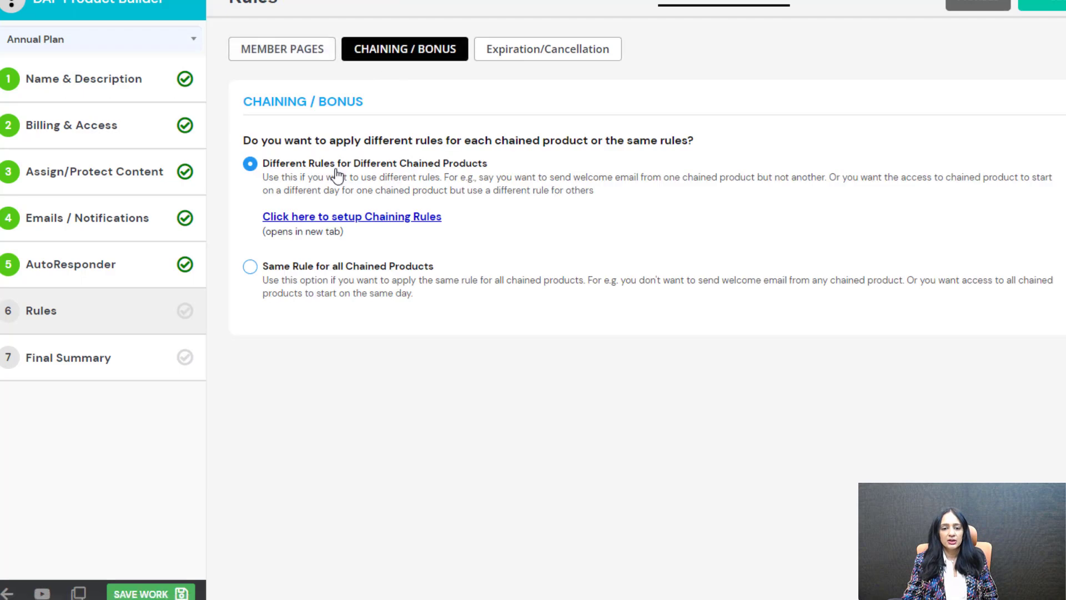
pyautogui.click(249, 267)
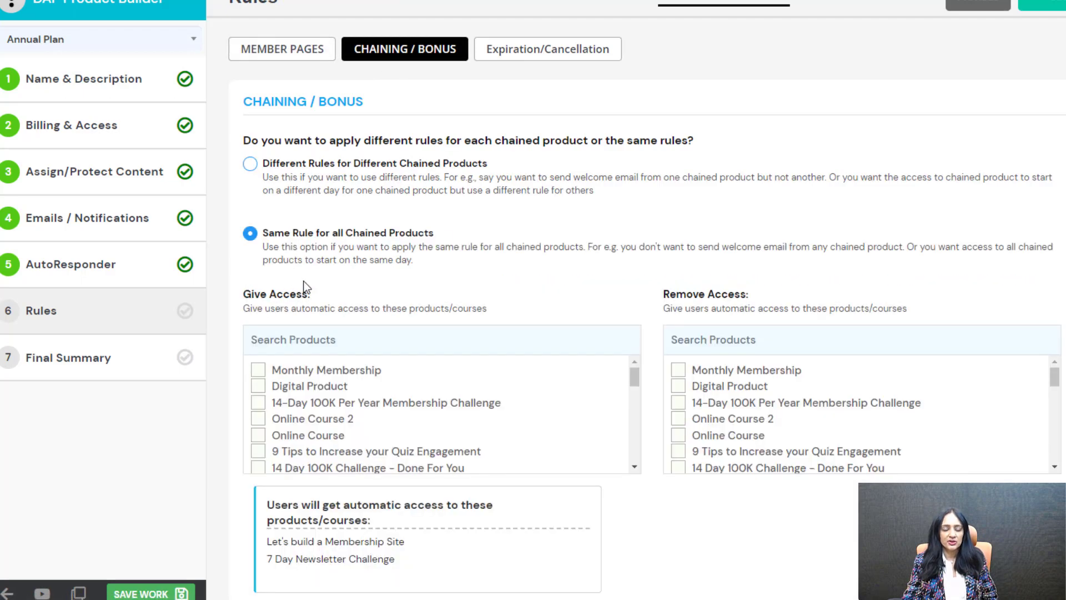
# Step: Select Monthly Membership and Digital Product as products that Annual Plan users automatically get access to
pyautogui.click(258, 370)
pyautogui.click(258, 386)
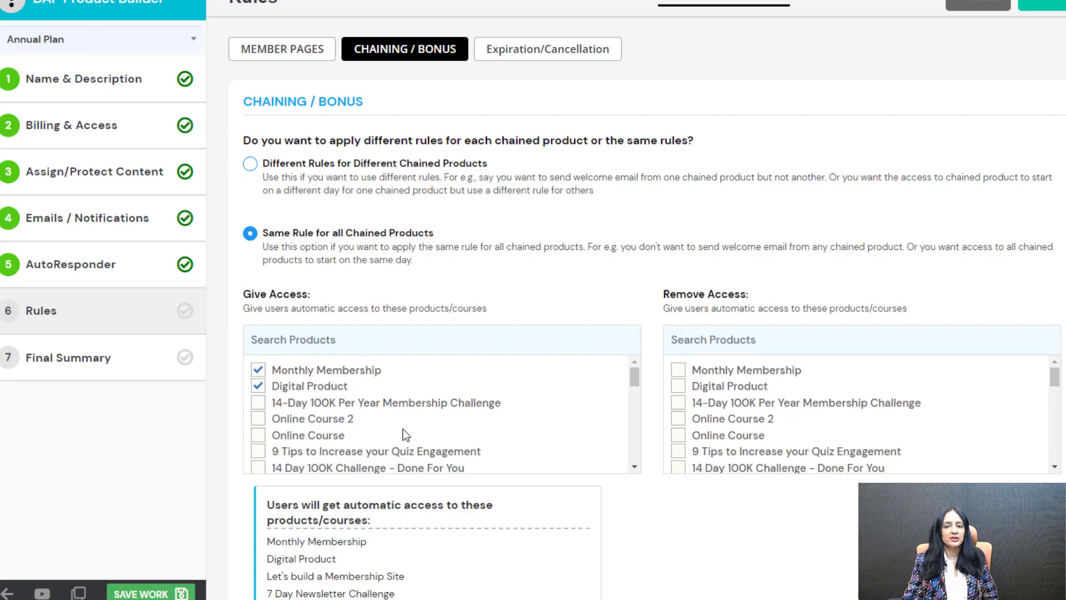
pyautogui.scroll(-2, 381, 363)
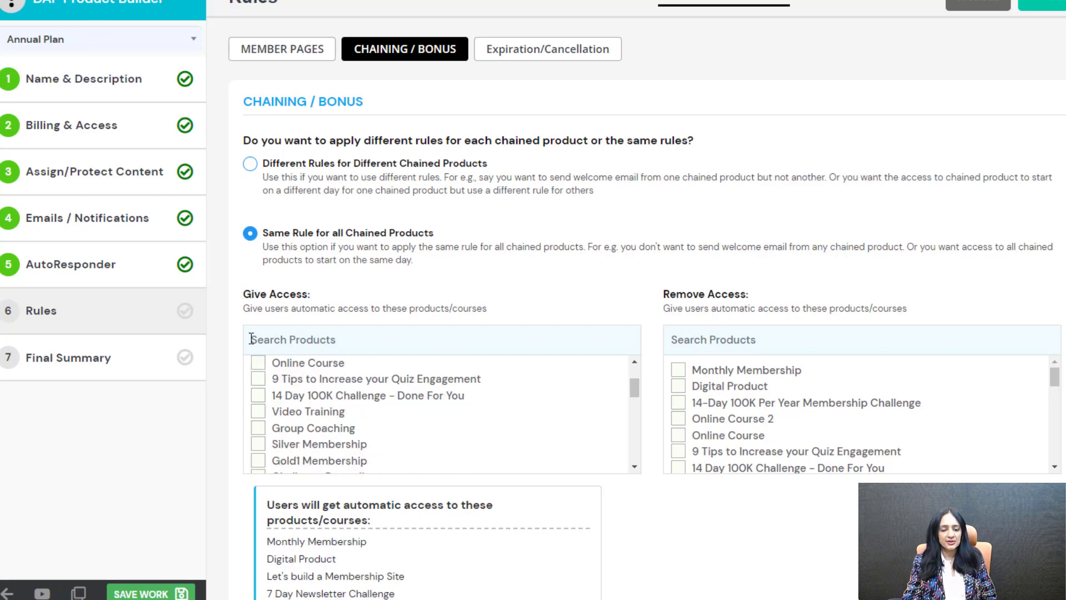
pyautogui.scroll(2, 476, 414)
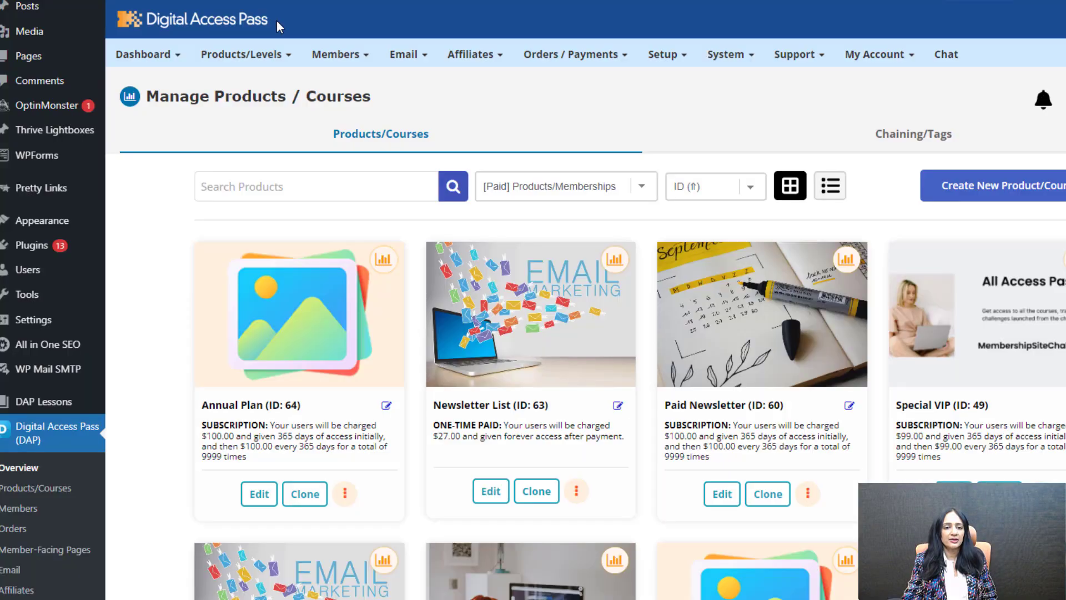
# Step: Go to the Chaining / Tags page for products
pyautogui.moveTo(241, 54)
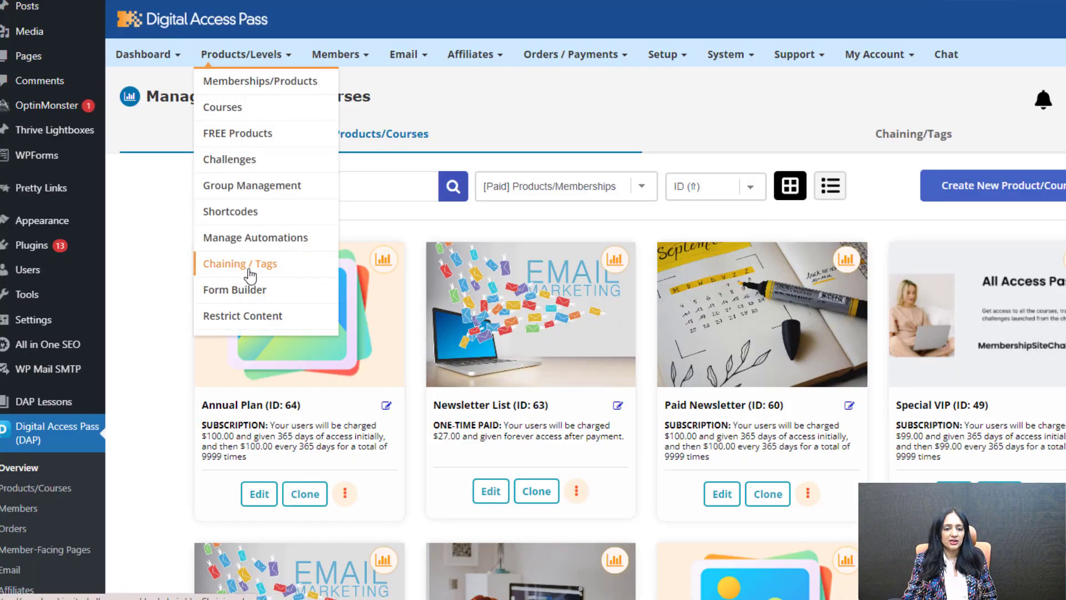